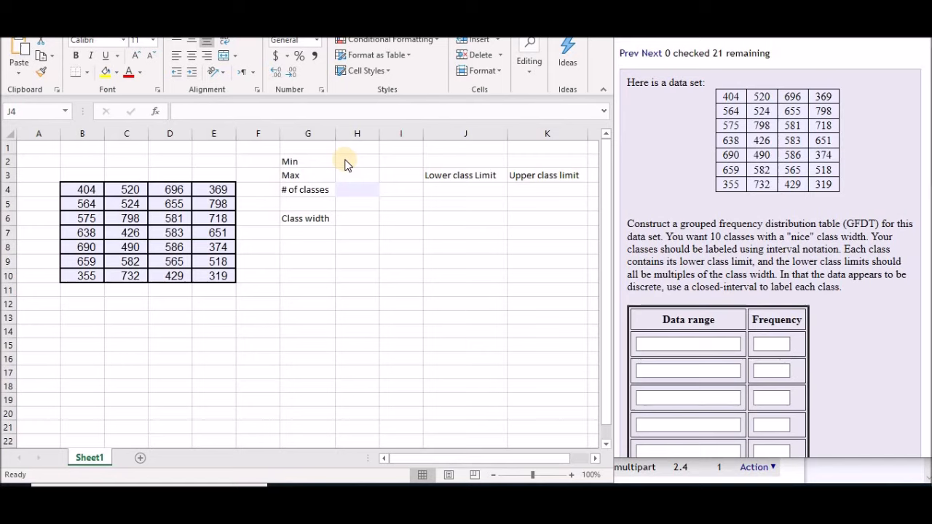
Enter 10 as the number of classes in cell H4
{"action": "left_click", "coordinate": [350, 189]}
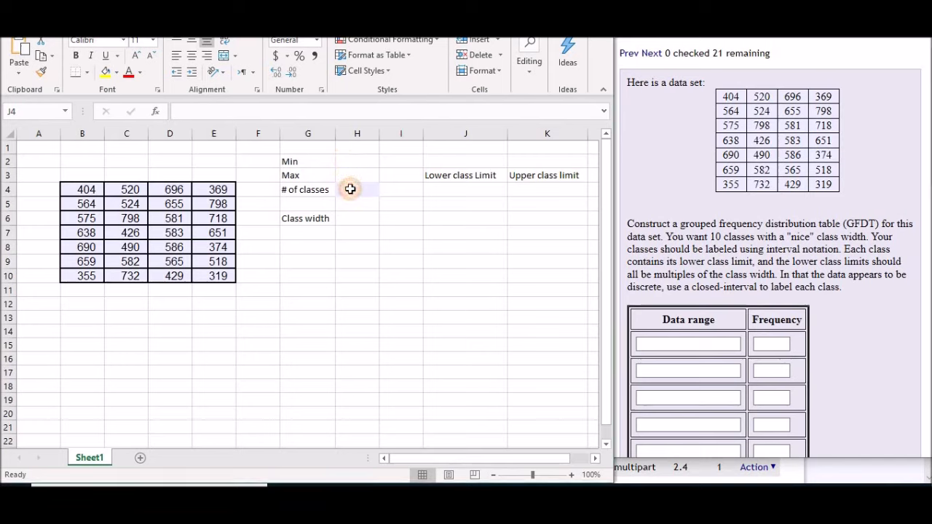
{"action": "left_click", "coordinate": [350, 189]}
{"action": "type", "text": "1"}
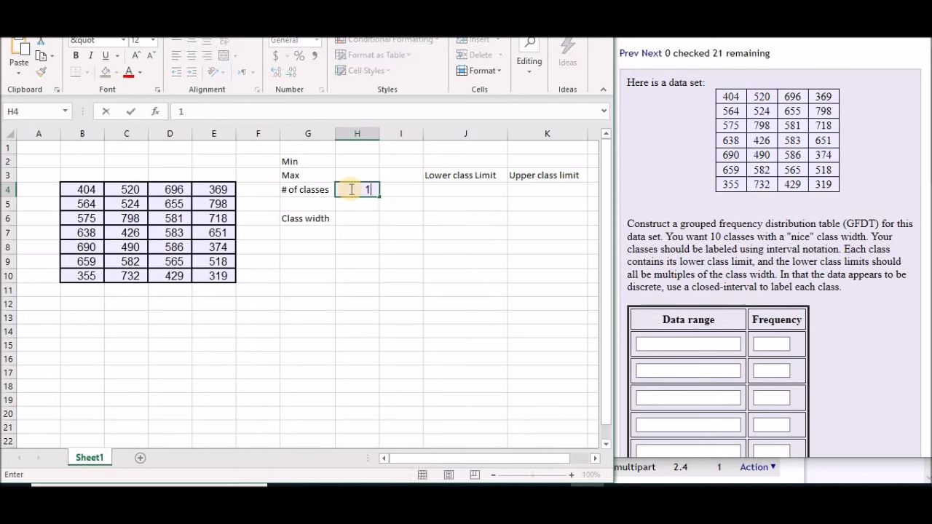
{"action": "type", "text": "0"}
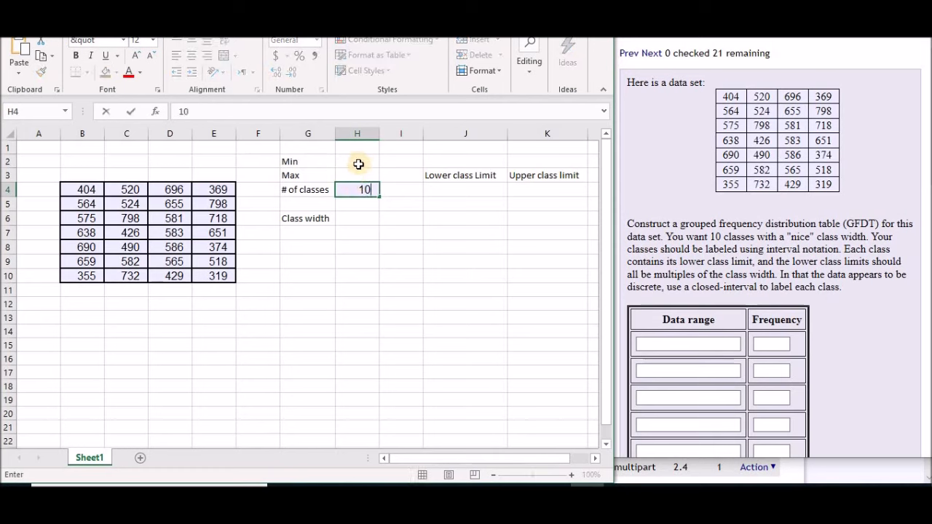
Calculate the data set's minimum in cell H2 with the formula =MIN(B4:E10)
{"action": "left_click", "coordinate": [359, 164]}
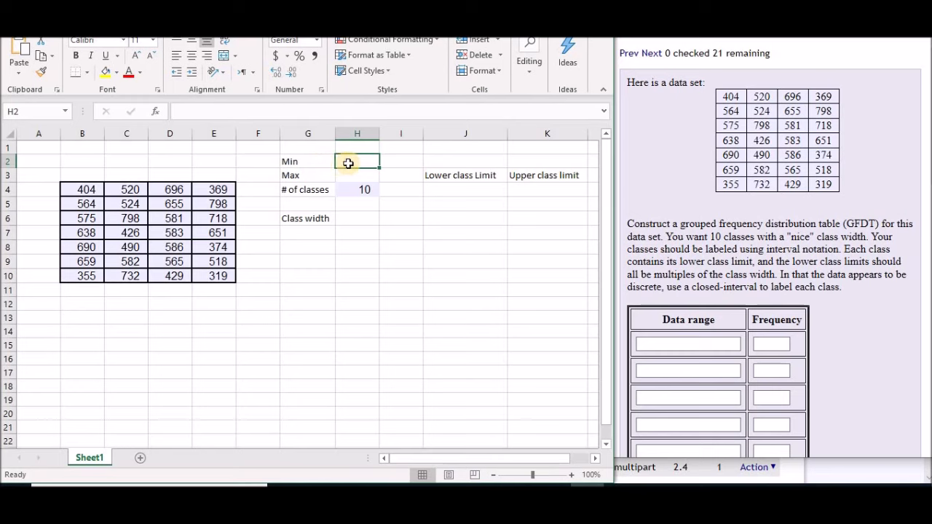
{"action": "type", "text": "="}
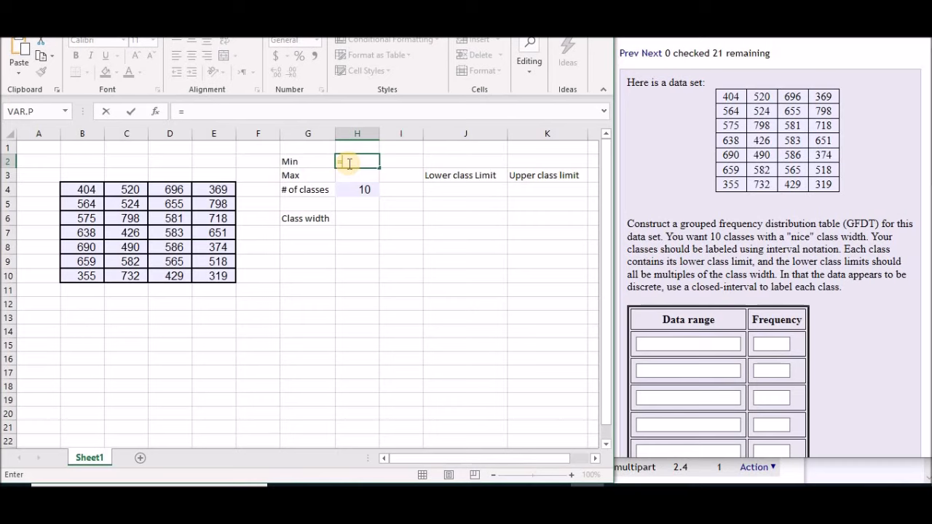
{"action": "type", "text": "min"}
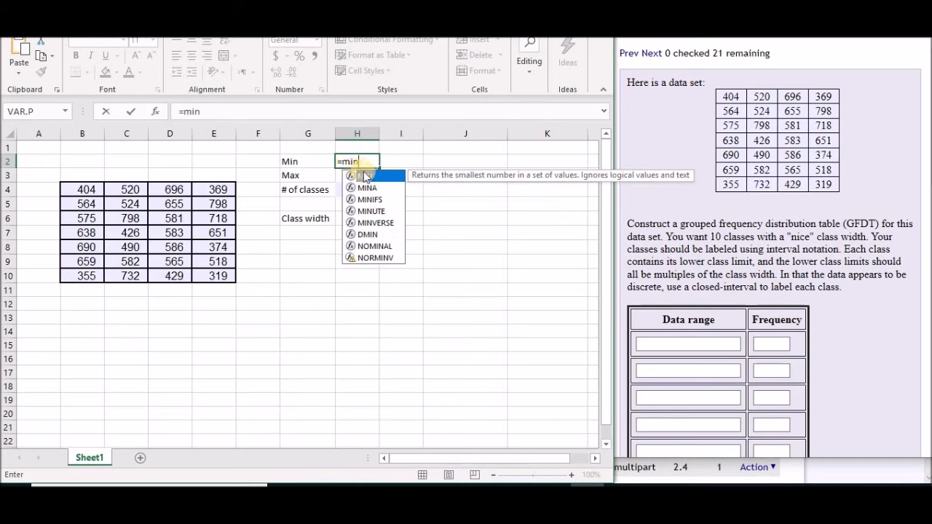
{"action": "double_click", "coordinate": [368, 177]}
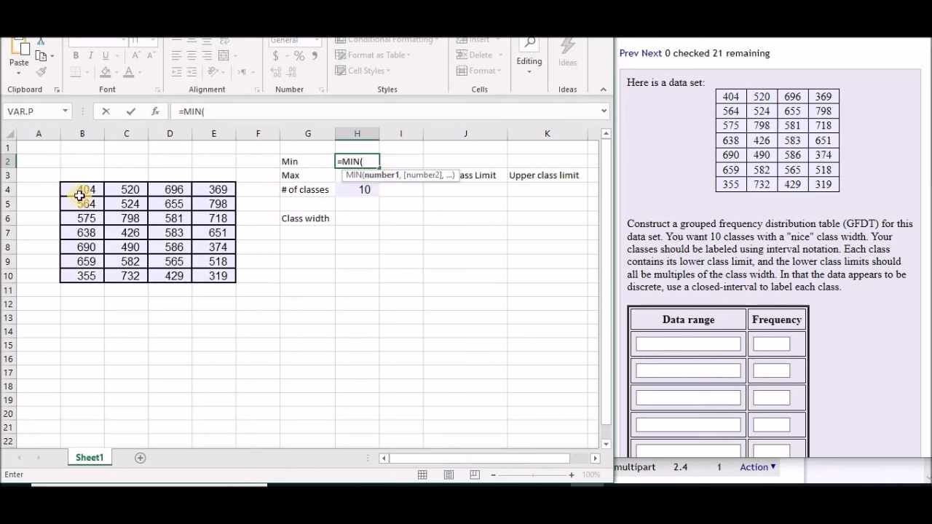
{"action": "left_click_drag", "start_coordinate": [80, 194], "coordinate": [208, 277]}
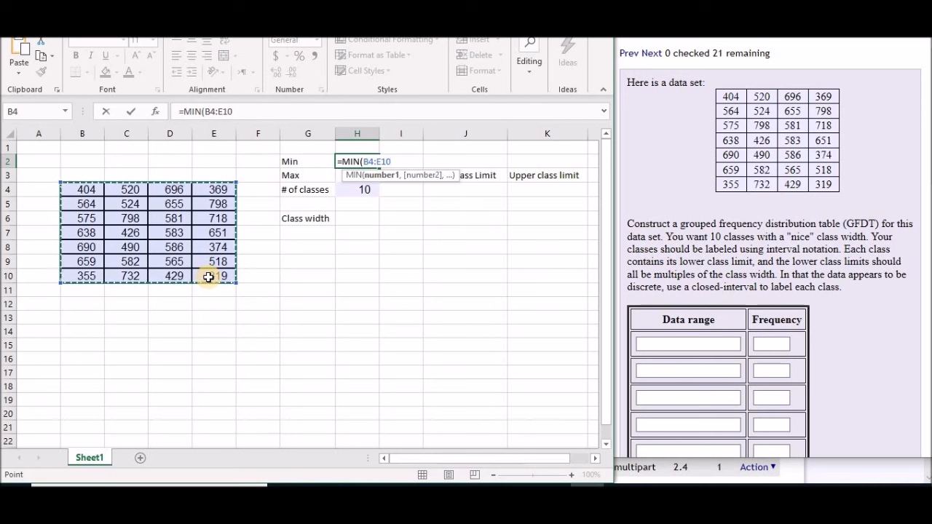
{"action": "type", "text": ")"}
{"action": "key", "text": "Return"}
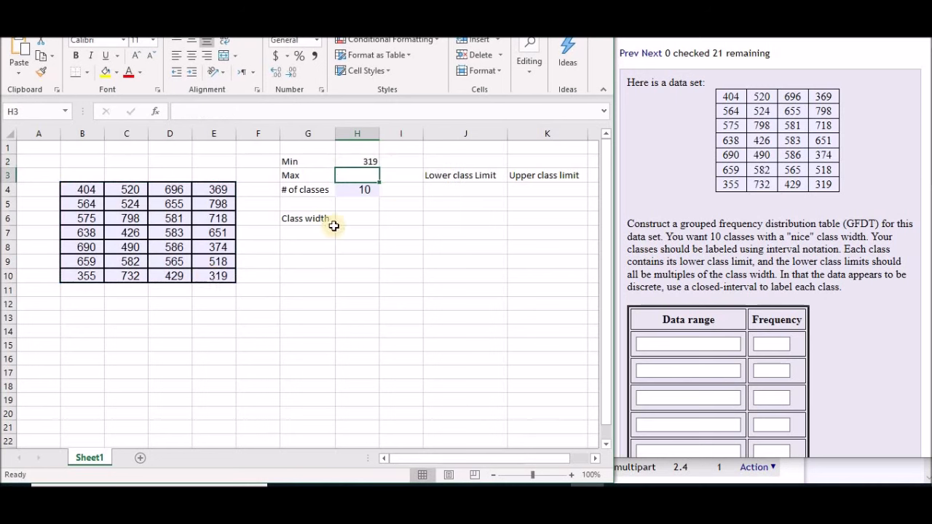
Calculate the data set's maximum in cell H3 with the MAX function over B4:E10
{"action": "type", "text": "="}
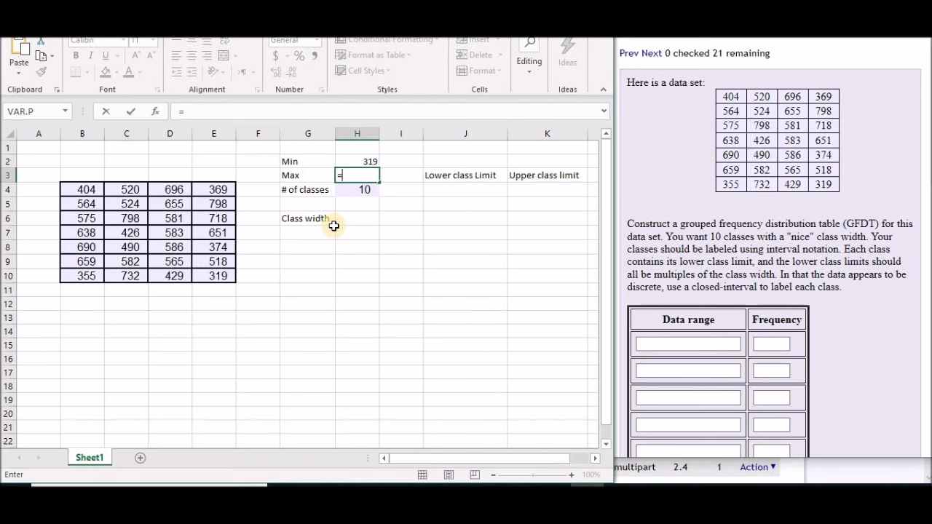
{"action": "type", "text": "max"}
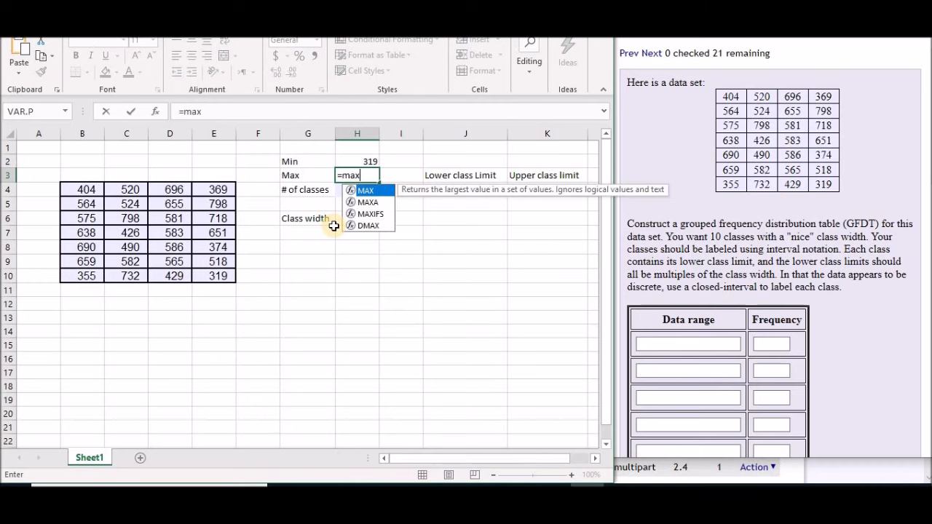
{"action": "double_click", "coordinate": [369, 190]}
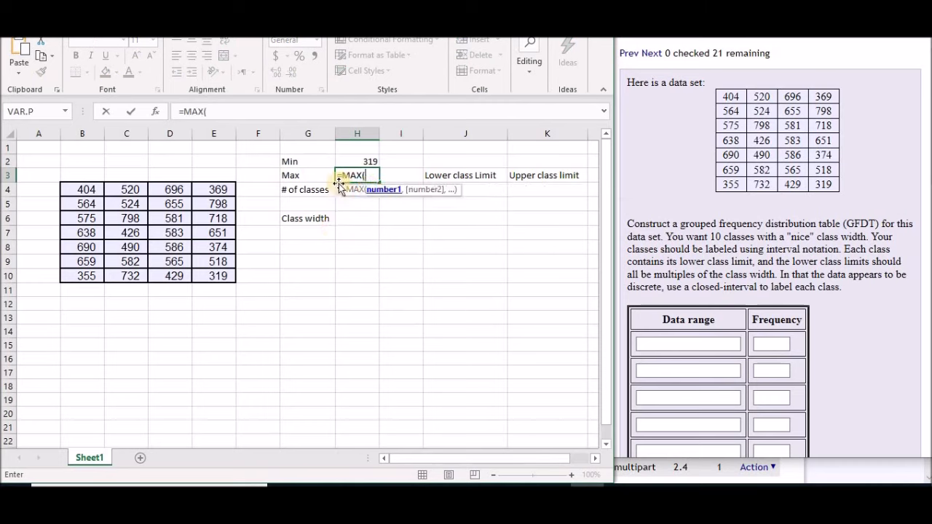
{"action": "left_click_drag", "start_coordinate": [78, 188], "coordinate": [217, 276]}
{"action": "key", "text": "Return"}
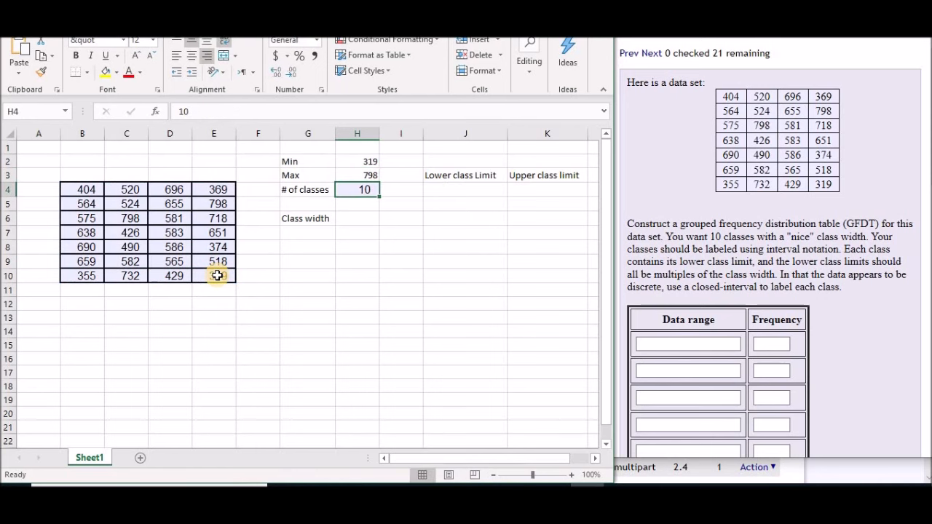
Calculate the class width in cell H6 with the formula =(H3-H2)/10
{"action": "left_click", "coordinate": [351, 221]}
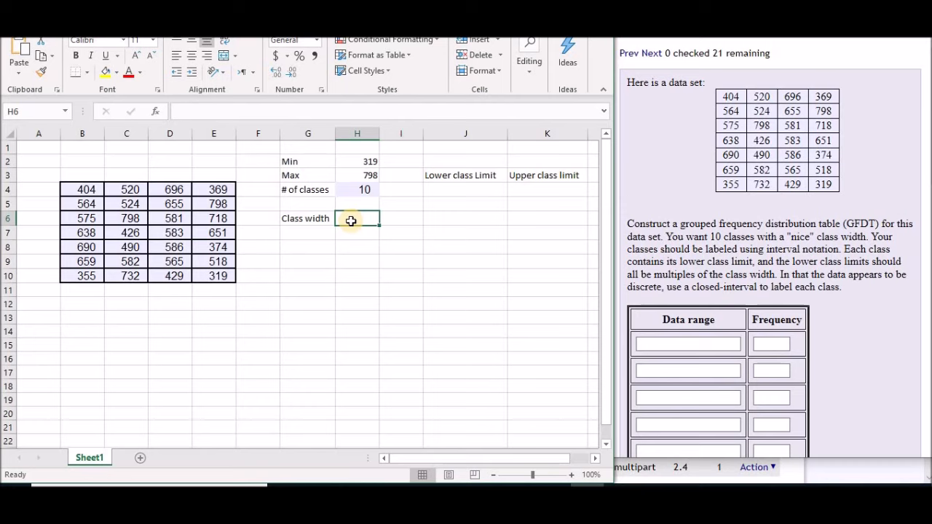
{"action": "type", "text": "=("}
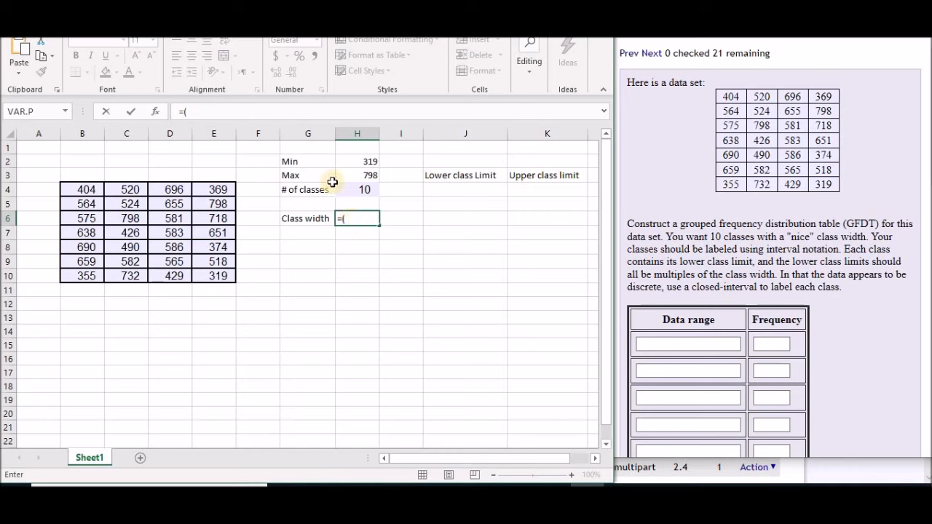
{"action": "left_click", "coordinate": [362, 173]}
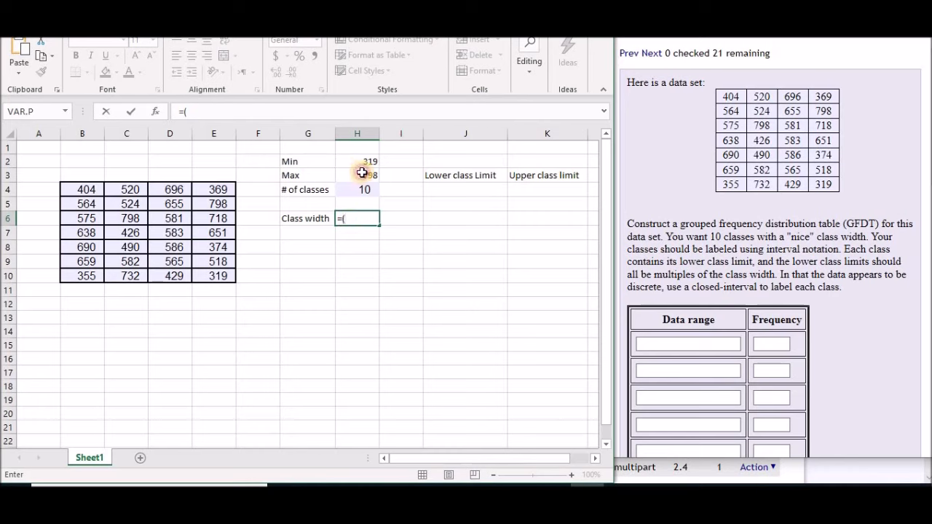
{"action": "type", "text": "-"}
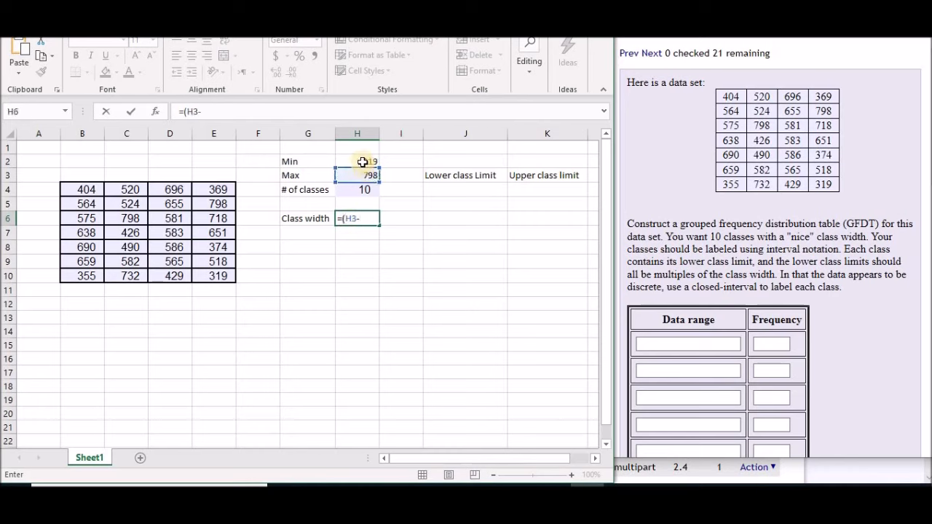
{"action": "left_click", "coordinate": [362, 160]}
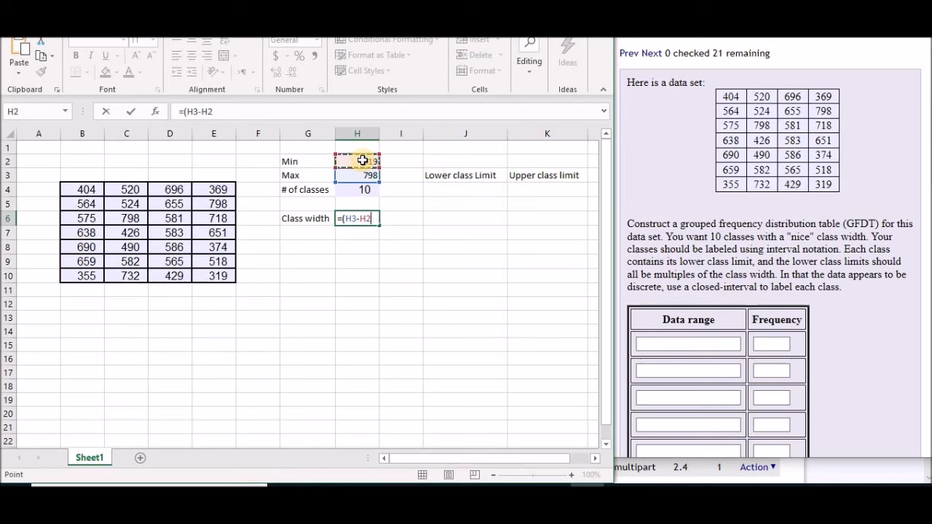
{"action": "type", "text": ")/10"}
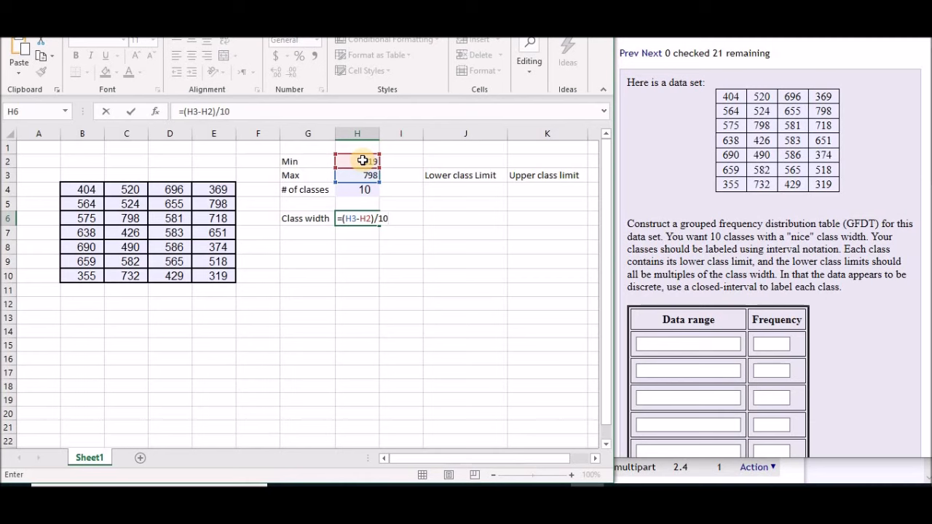
{"action": "key", "text": "Return"}
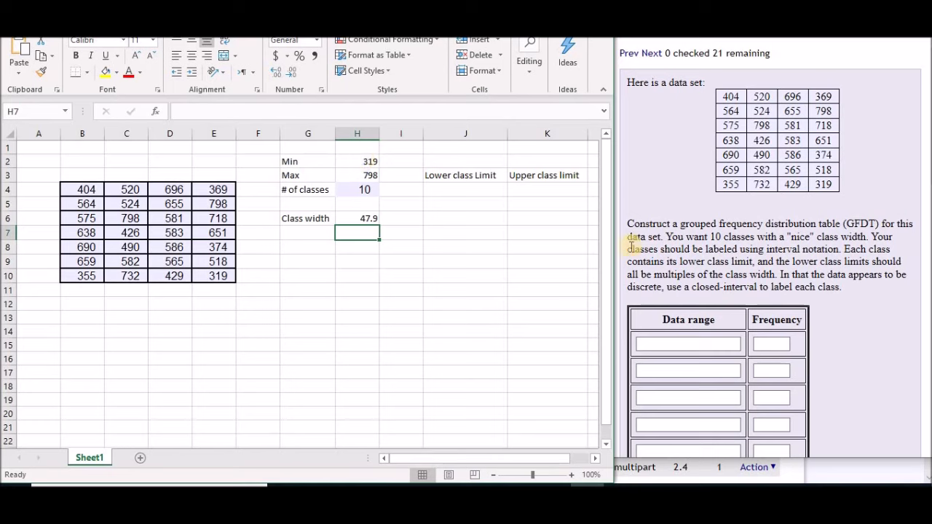
Enter the rounded class width 50 in cell I6 and the first lower class limit 300 in cell J4
{"action": "left_click", "coordinate": [411, 222]}
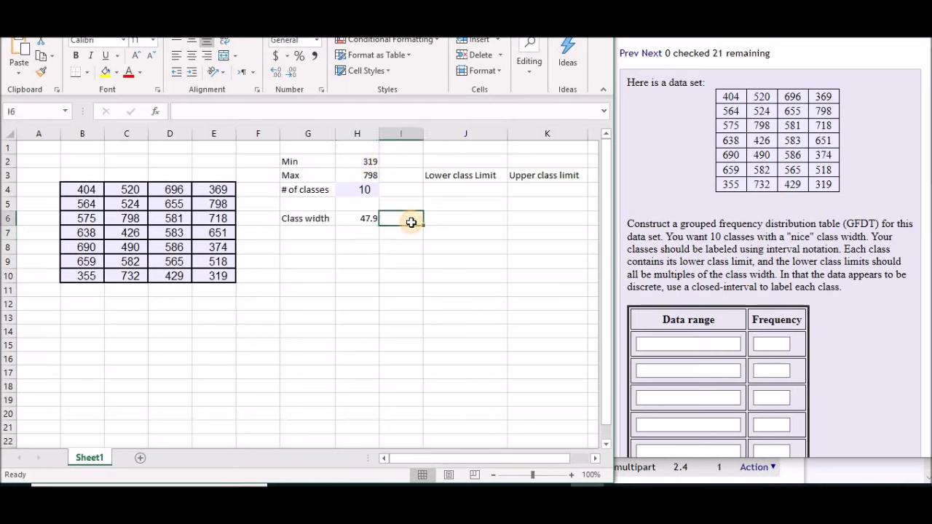
{"action": "type", "text": "50"}
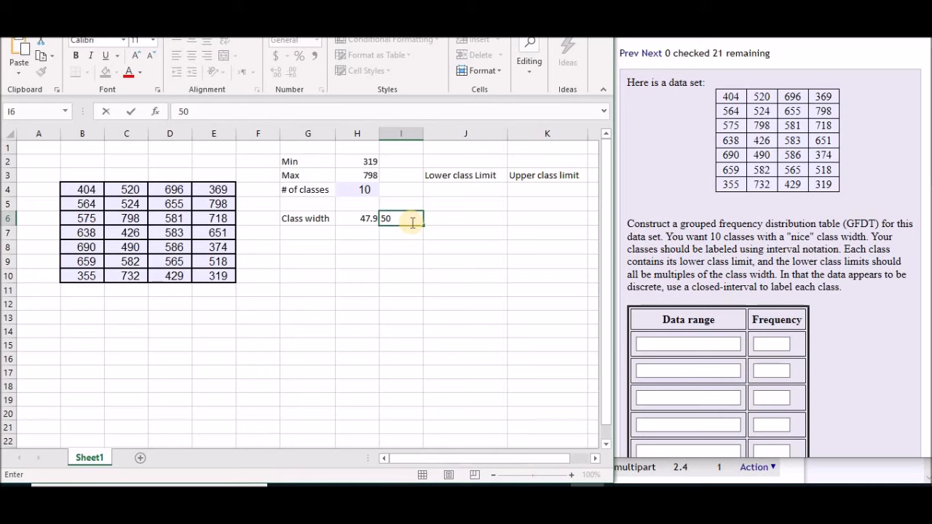
{"action": "left_click", "coordinate": [454, 190]}
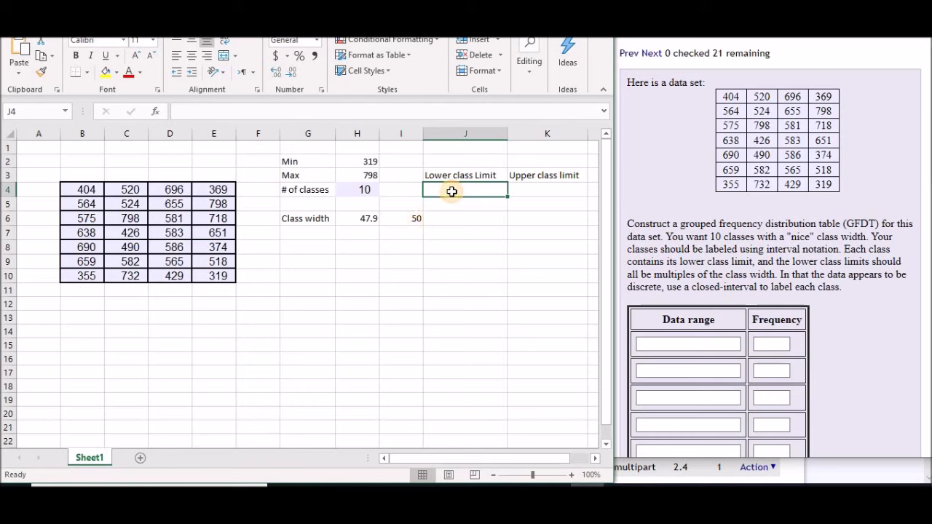
{"action": "type", "text": "300"}
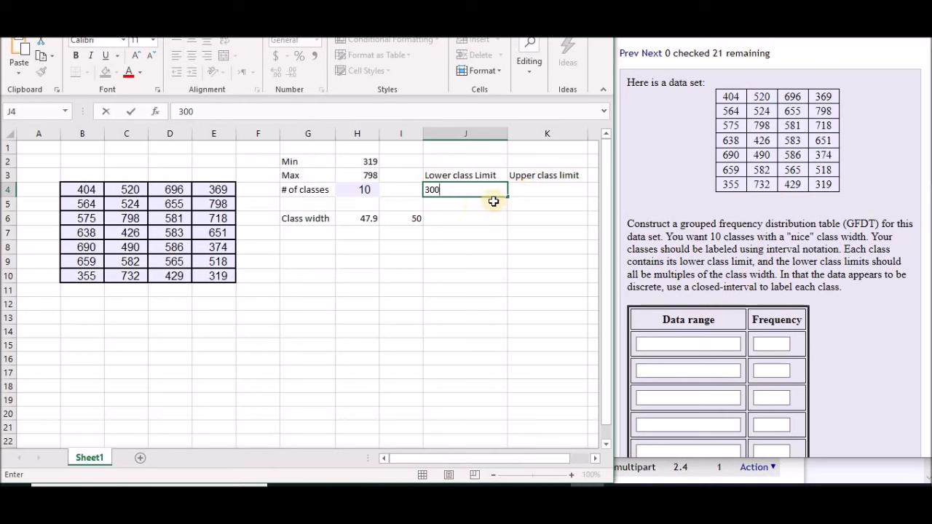
Calculate the second lower class limit in cell J5 with the formula =J4+50
{"action": "left_click", "coordinate": [470, 207]}
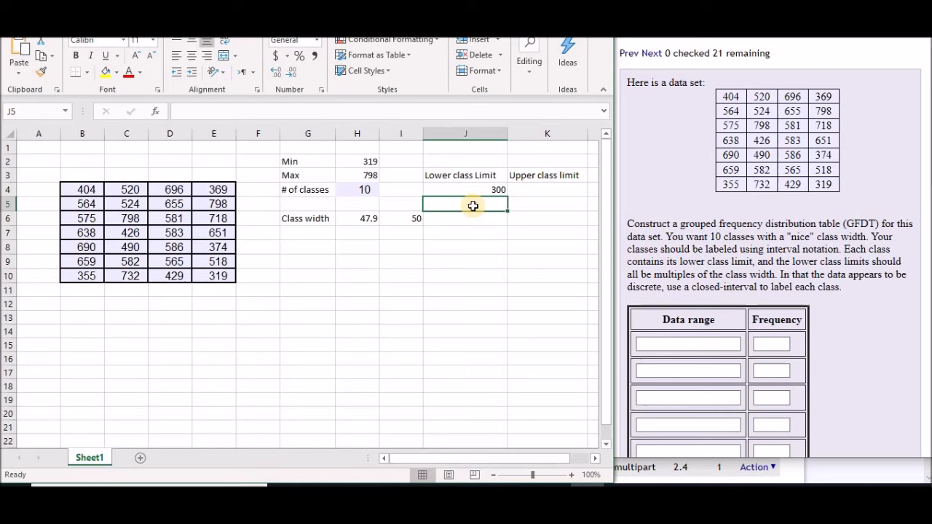
{"action": "type", "text": "="}
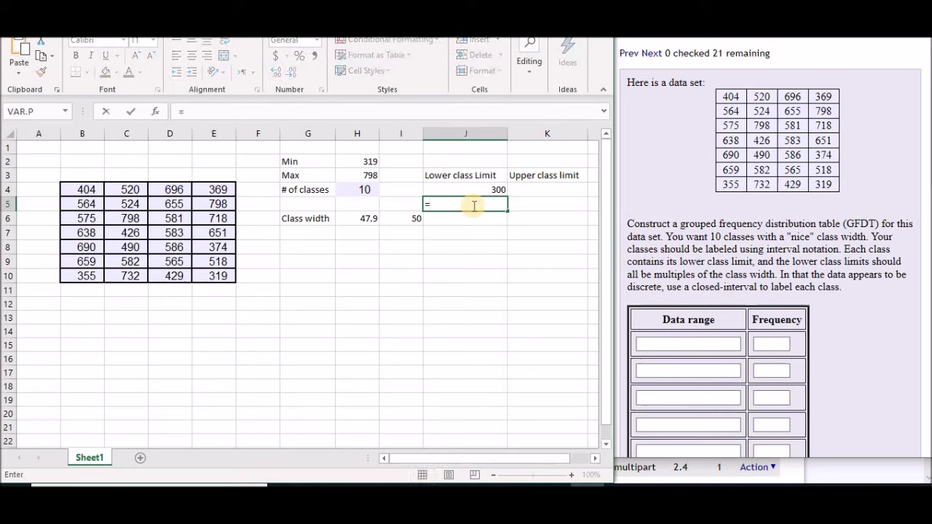
{"action": "left_click", "coordinate": [488, 187]}
{"action": "type", "text": "+"}
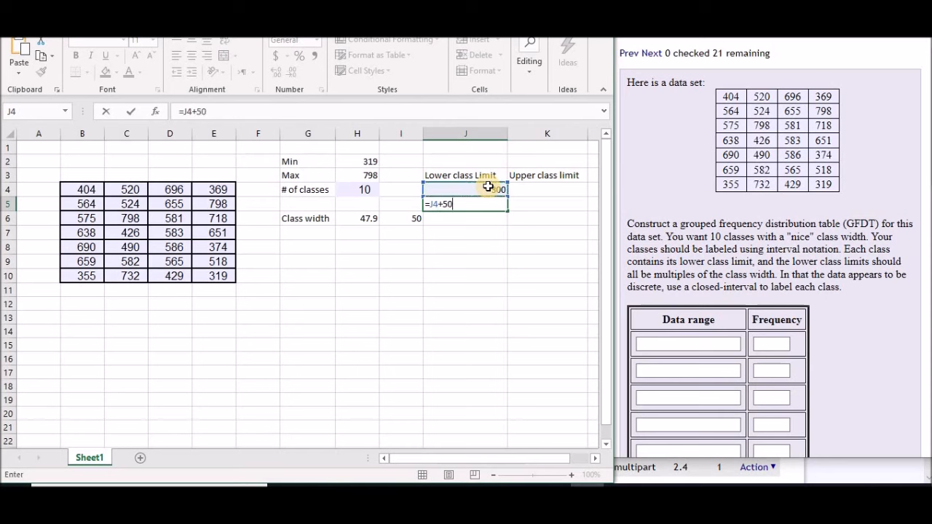
{"action": "type", "text": "50"}
{"action": "key", "text": "Return"}
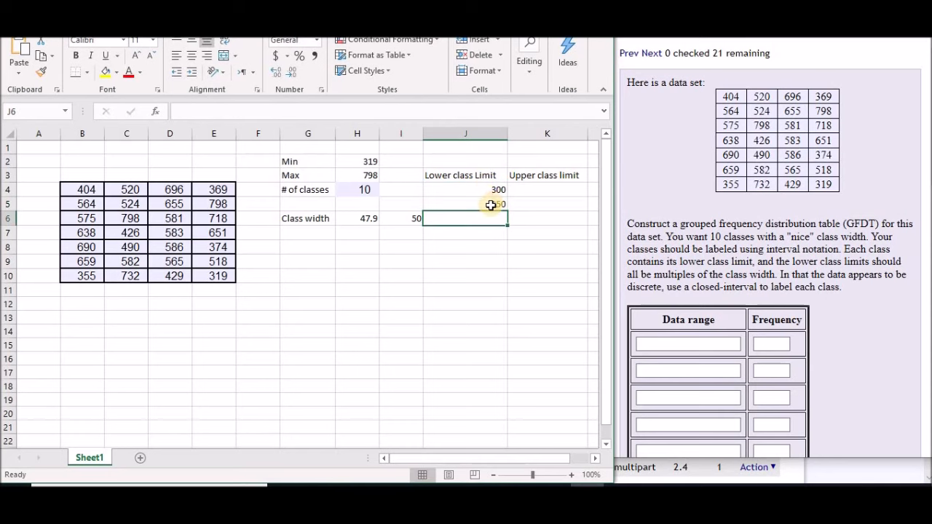
Calculate the first upper class limit in cell K4 with the formula =J5-1
{"action": "left_click", "coordinate": [540, 190]}
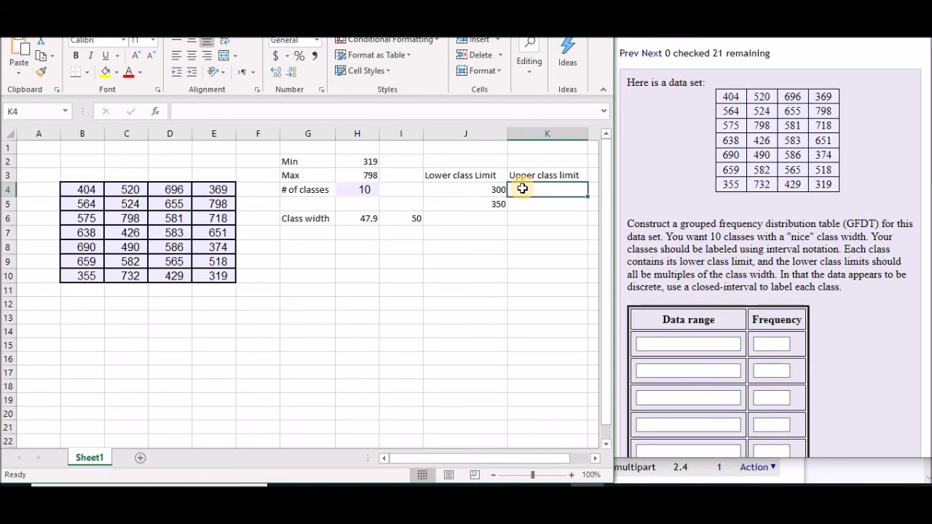
{"action": "type", "text": "="}
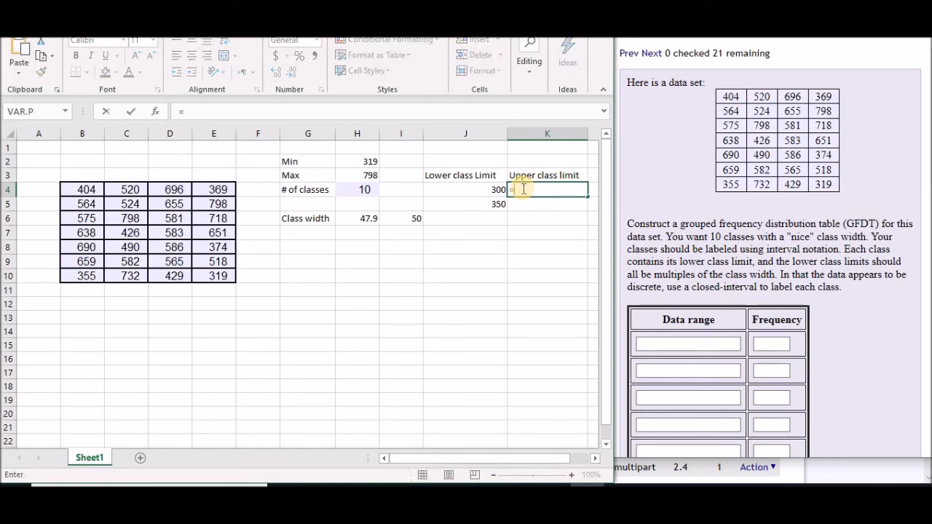
{"action": "left_click", "coordinate": [496, 205]}
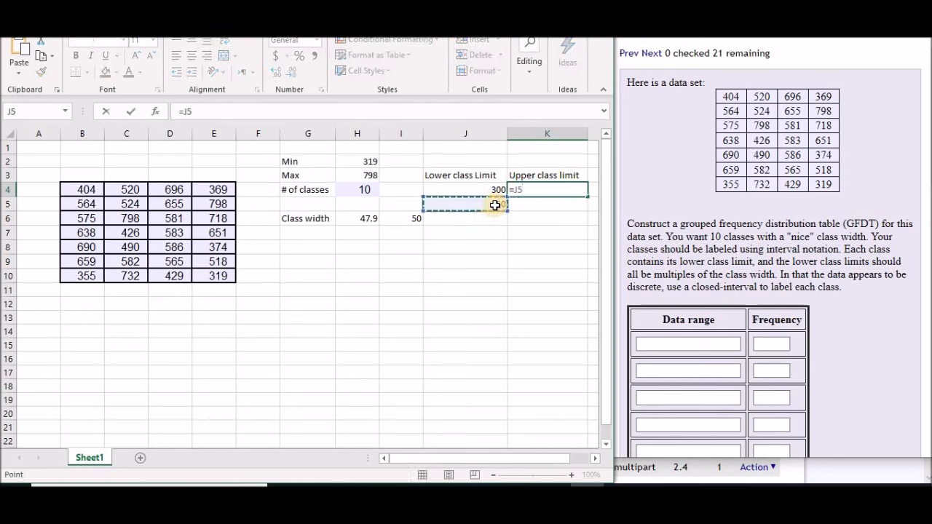
{"action": "type", "text": "-1"}
{"action": "key", "text": "Return"}
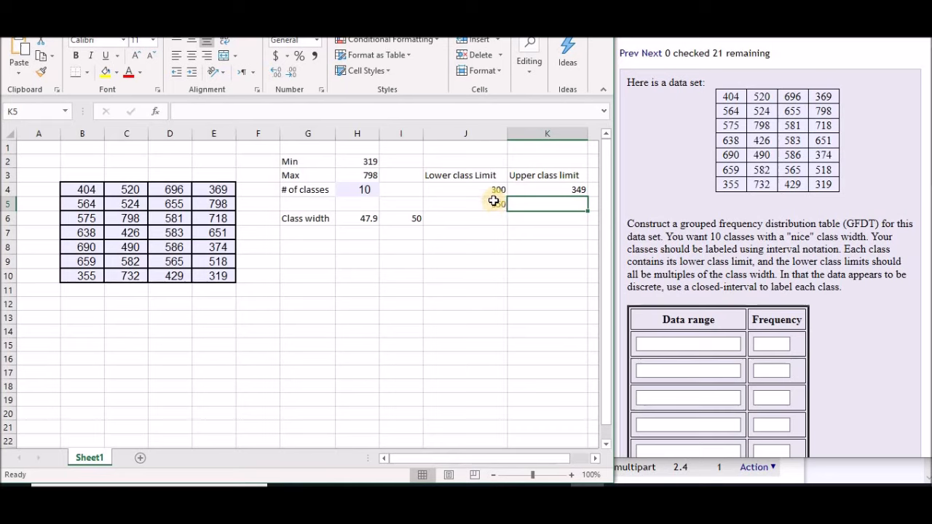
Fill the lower class limit formula from cell J5 down through J16
{"action": "left_click", "coordinate": [496, 206]}
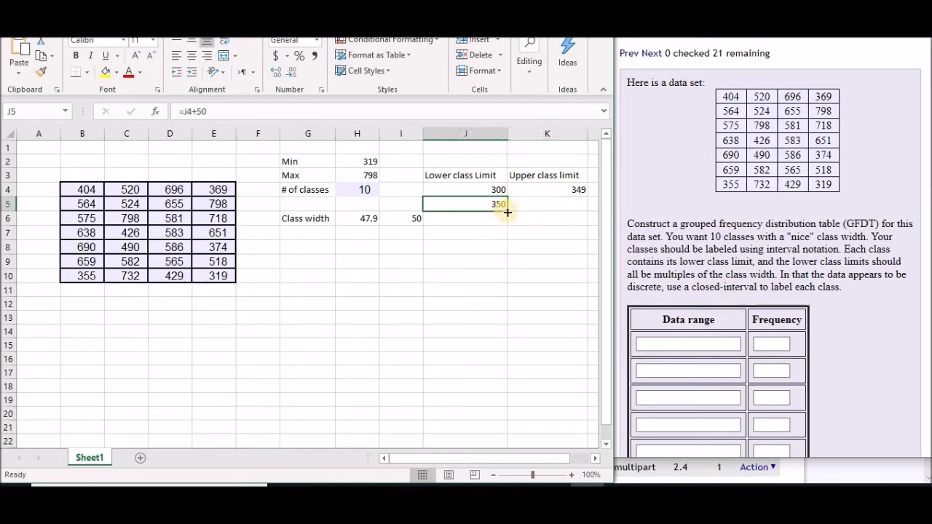
{"action": "left_click_drag", "start_coordinate": [507, 212], "coordinate": [508, 359]}
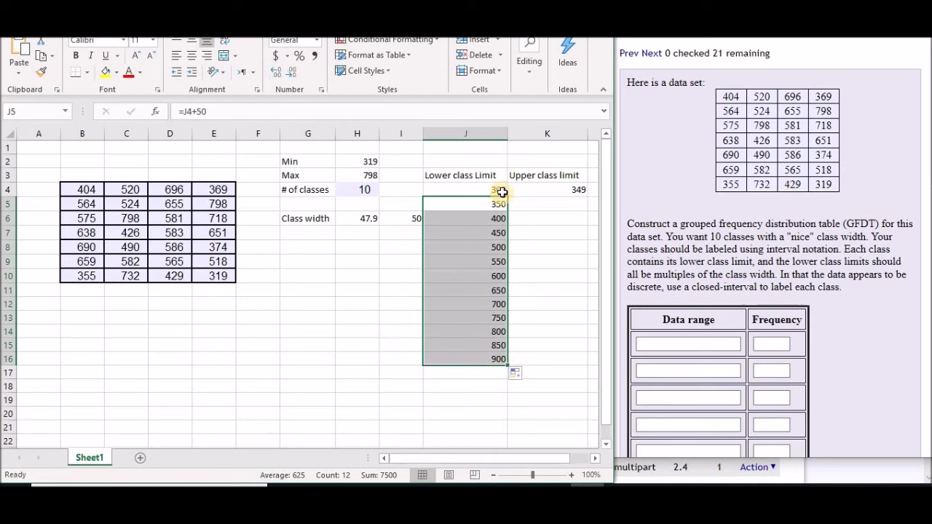
Fill the upper class limit formula from cell K4 down through K16
{"action": "left_click", "coordinate": [580, 188]}
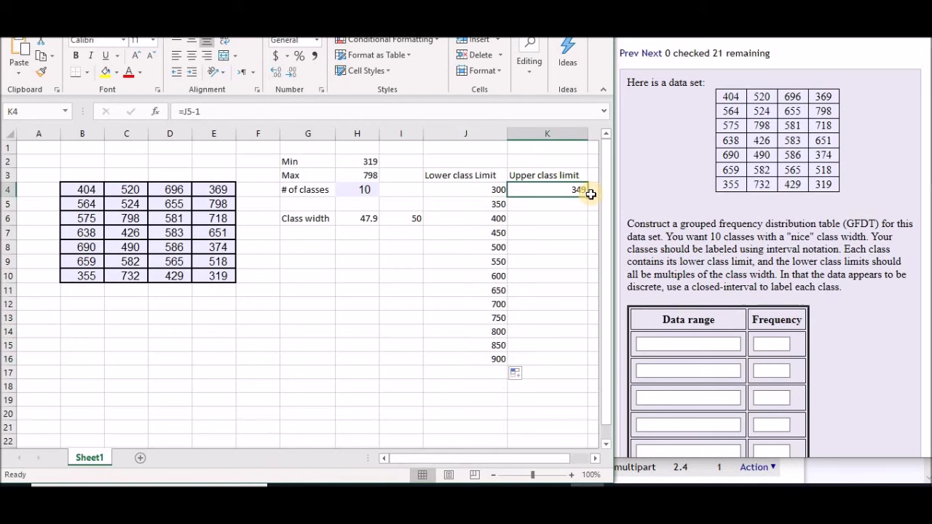
{"action": "left_click_drag", "start_coordinate": [588, 196], "coordinate": [581, 354]}
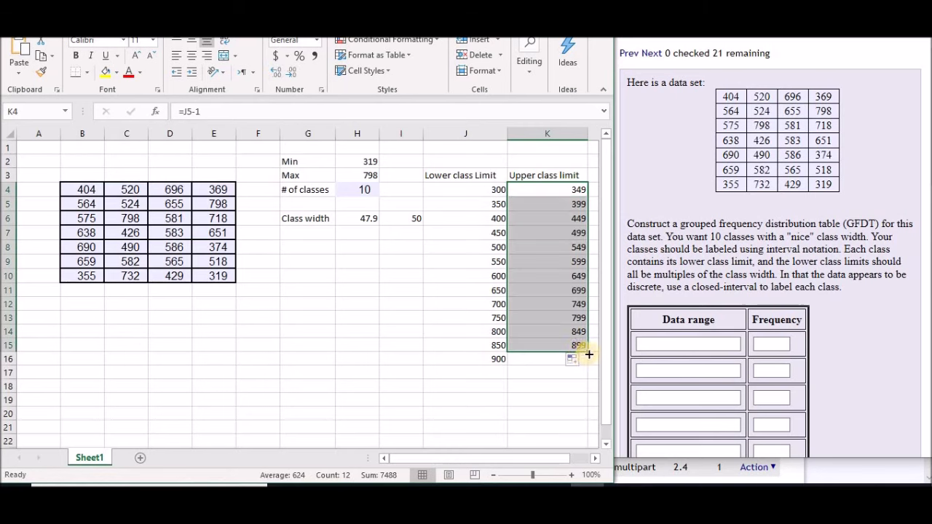
{"action": "left_click_drag", "start_coordinate": [589, 354], "coordinate": [587, 363]}
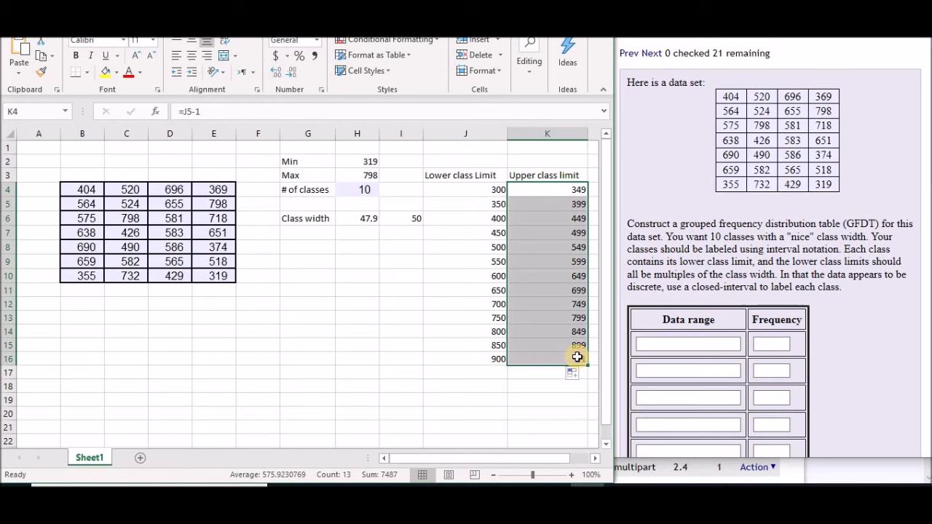
{"action": "left_click", "coordinate": [499, 370]}
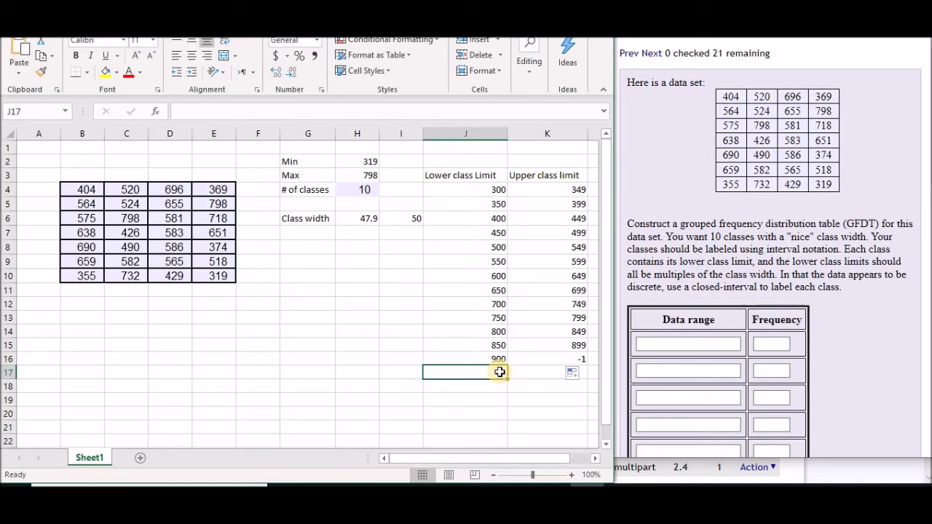
Clear the surplus lower and upper class limits in cells J15:K16
{"action": "left_click", "coordinate": [491, 190]}
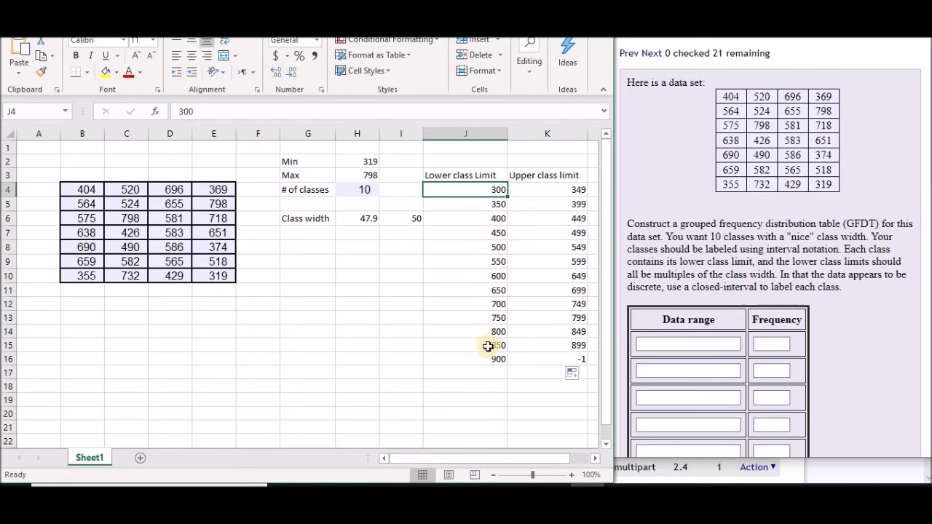
{"action": "left_click_drag", "start_coordinate": [471, 344], "coordinate": [558, 360]}
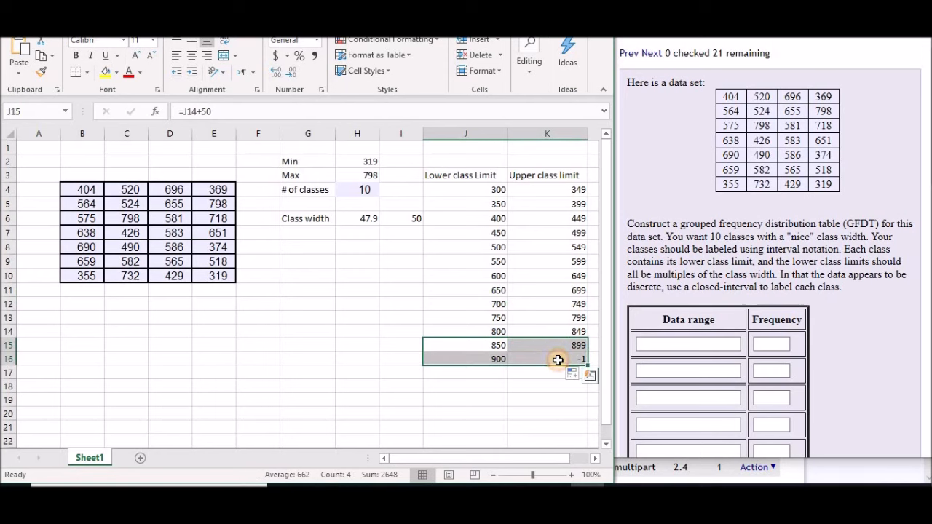
{"action": "key", "text": "Delete"}
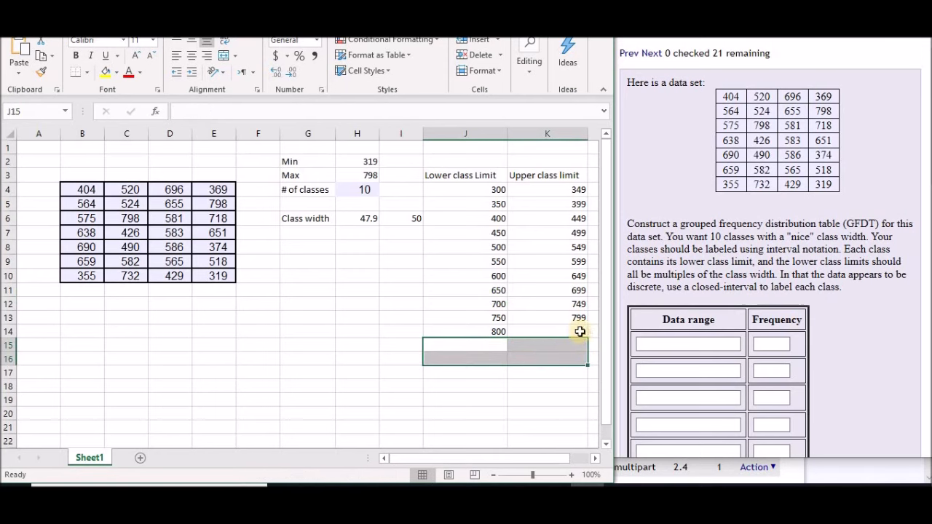
Switch to the homework question, enter [300,349] as the first data range and submit the answer
{"action": "left_click_drag", "start_coordinate": [519, 459], "coordinate": [558, 461]}
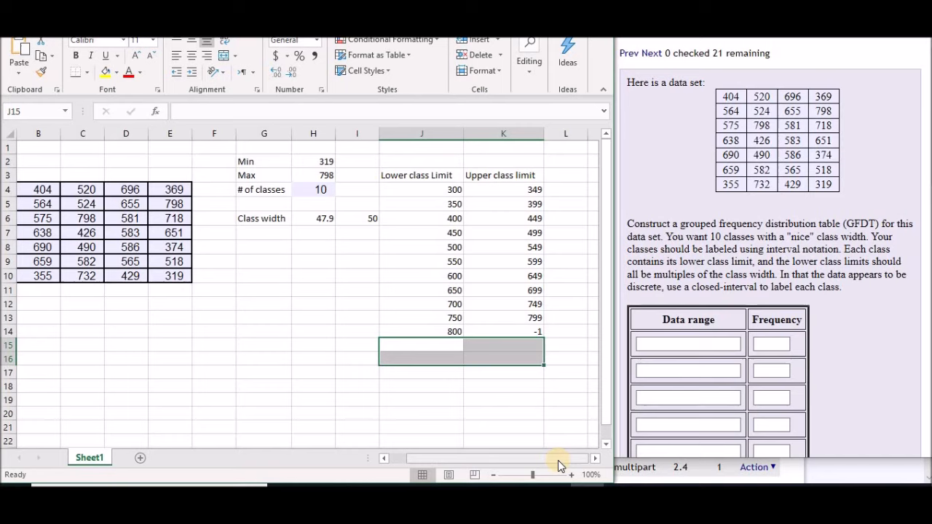
{"action": "left_click", "coordinate": [709, 344]}
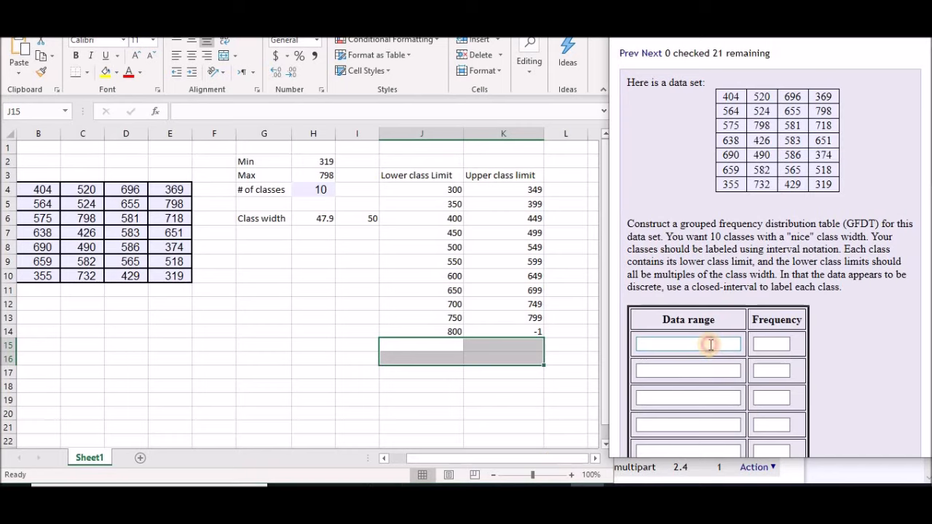
{"action": "type", "text": "["}
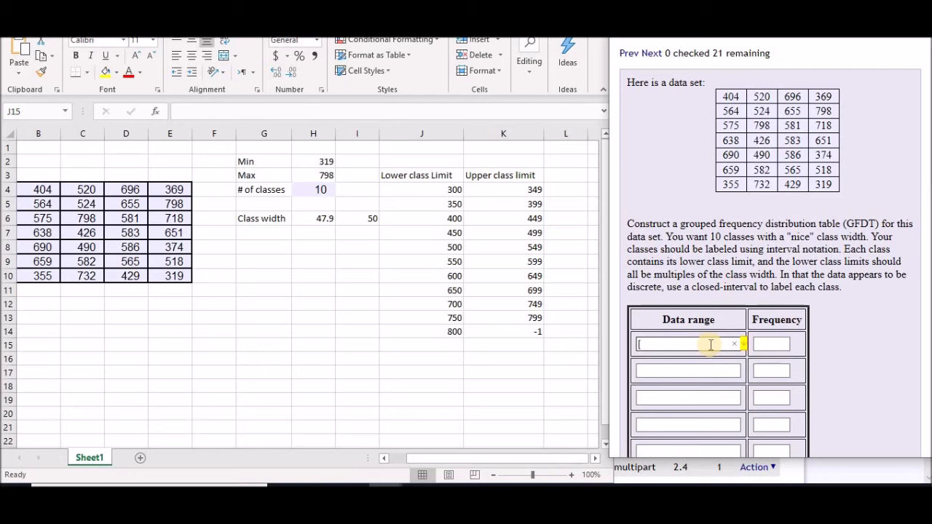
{"action": "type", "text": "300,349]"}
{"action": "key", "text": "Return"}
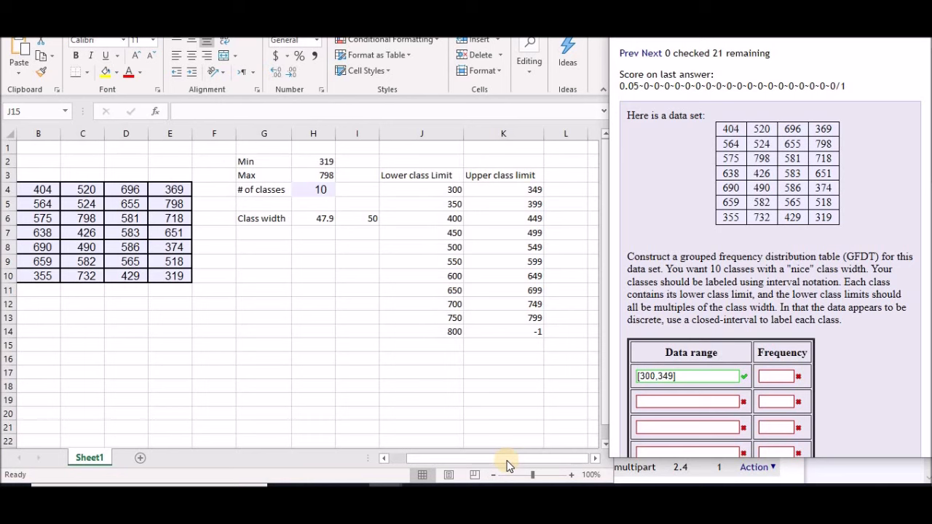
Switch back to Excel and make sure the Analysis ToolPak add-in is enabled in the Excel options
{"action": "left_click_drag", "start_coordinate": [410, 3], "coordinate": [411, 57]}
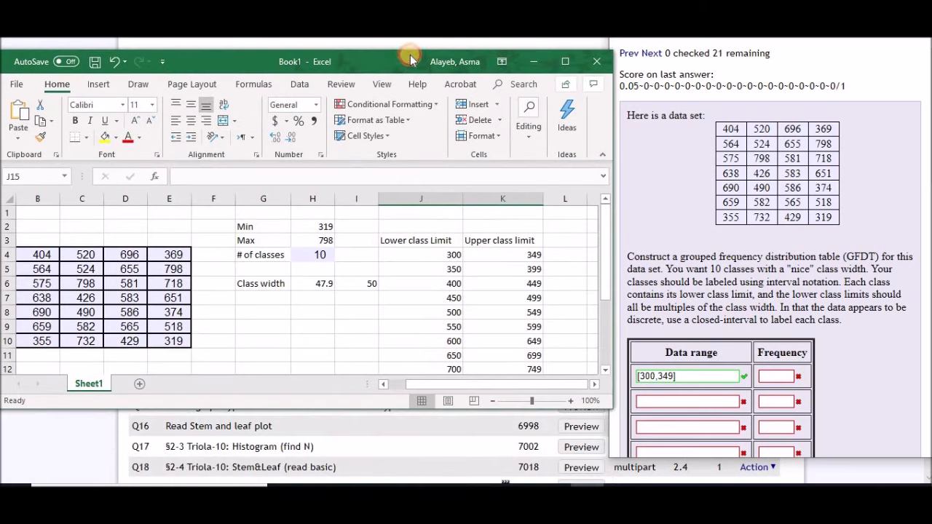
{"action": "left_click", "coordinate": [14, 86]}
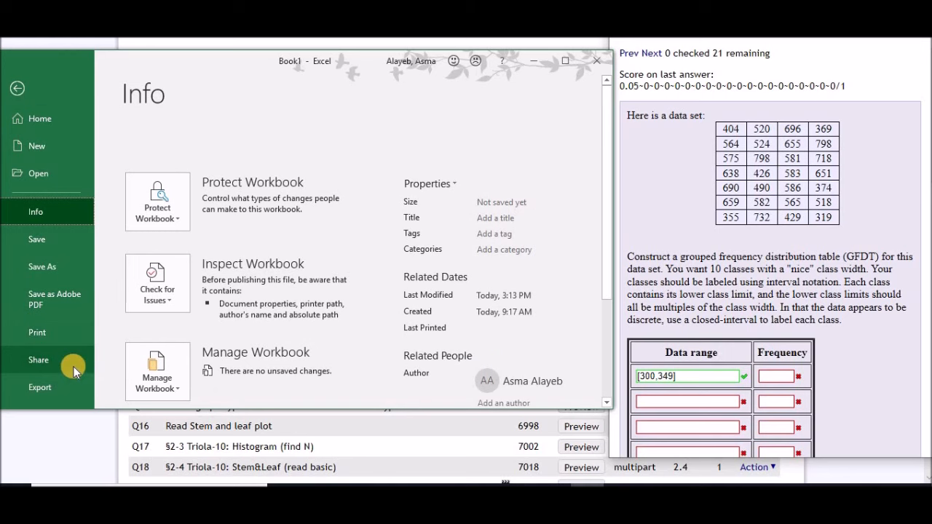
{"action": "scroll", "coordinate": [64, 381], "scroll_direction": "down", "scroll_amount": 6}
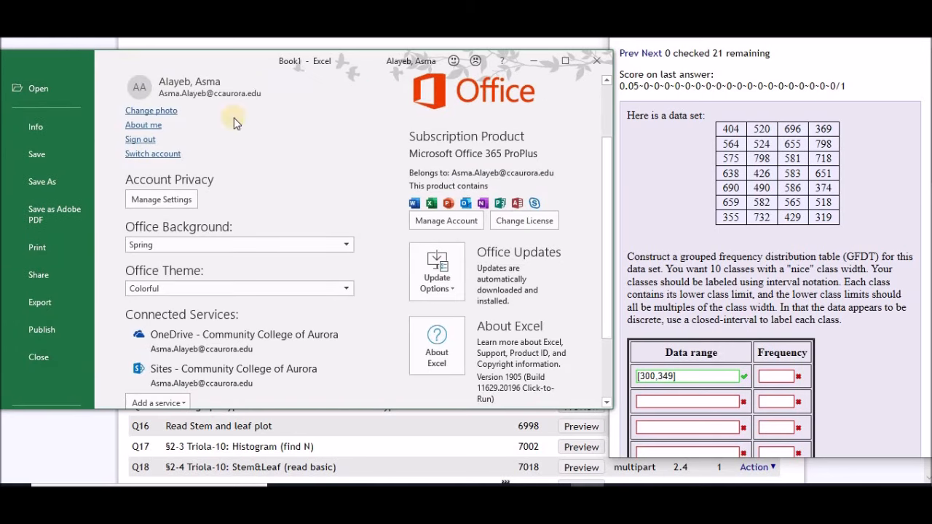
{"action": "left_click_drag", "start_coordinate": [609, 193], "coordinate": [624, 291]}
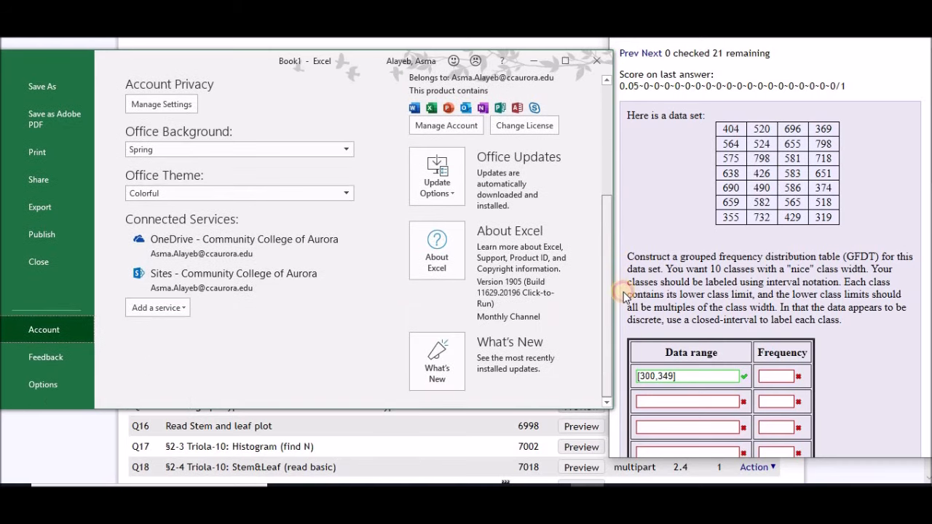
{"action": "left_click", "coordinate": [51, 383]}
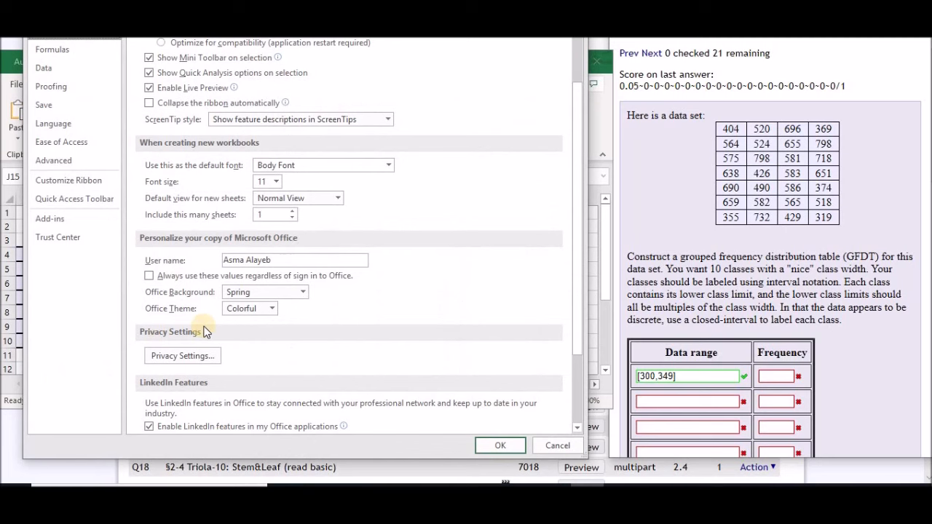
{"action": "left_click", "coordinate": [62, 222]}
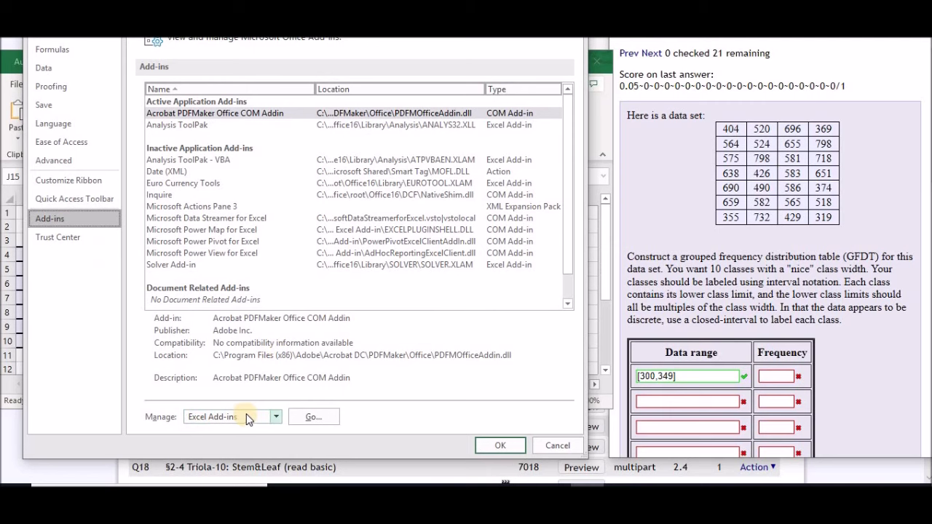
{"action": "left_click", "coordinate": [315, 418]}
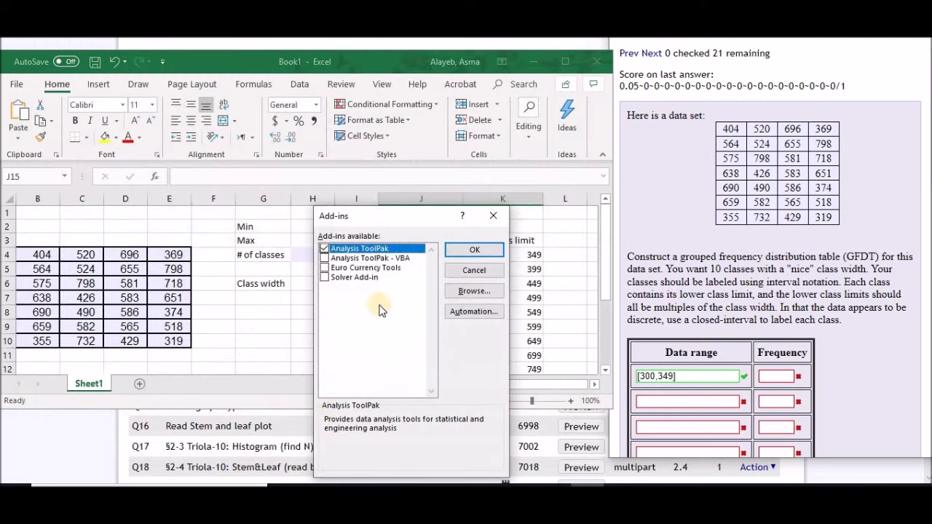
{"action": "left_click", "coordinate": [325, 249]}
{"action": "left_click", "coordinate": [461, 251]}
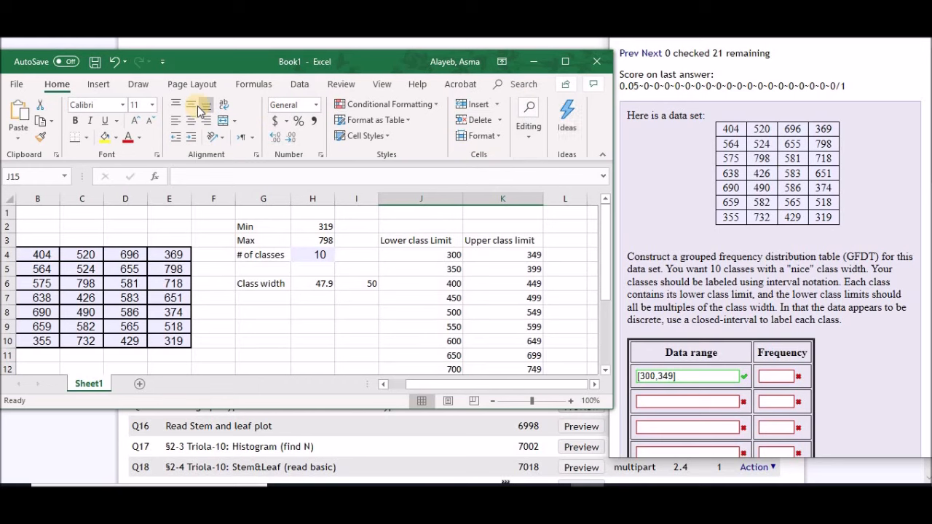
Start a Data Analysis histogram with the input range B4:E10 and the upper class limits K4:K13 as the bin range
{"action": "left_click", "coordinate": [301, 86]}
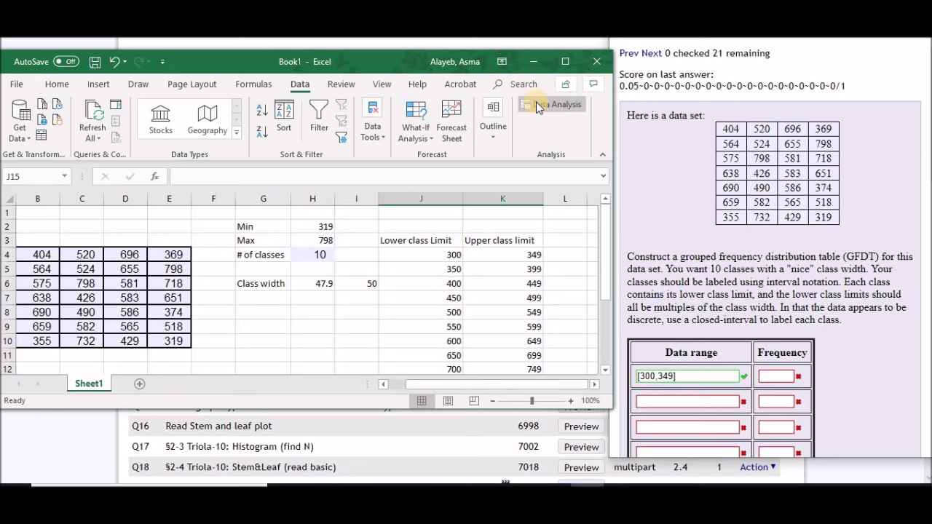
{"action": "double_click", "coordinate": [447, 411]}
{"action": "left_click", "coordinate": [541, 42]}
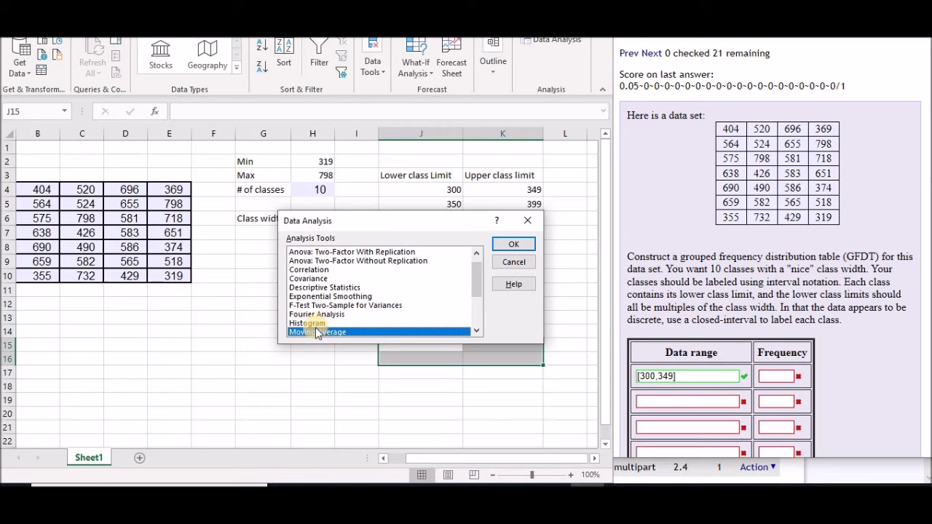
{"action": "left_click", "coordinate": [314, 324]}
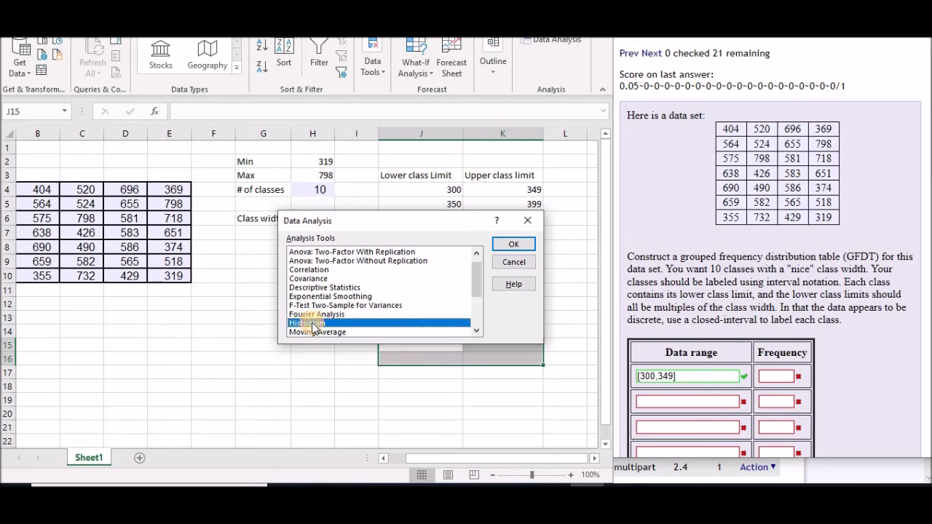
{"action": "left_click", "coordinate": [512, 244]}
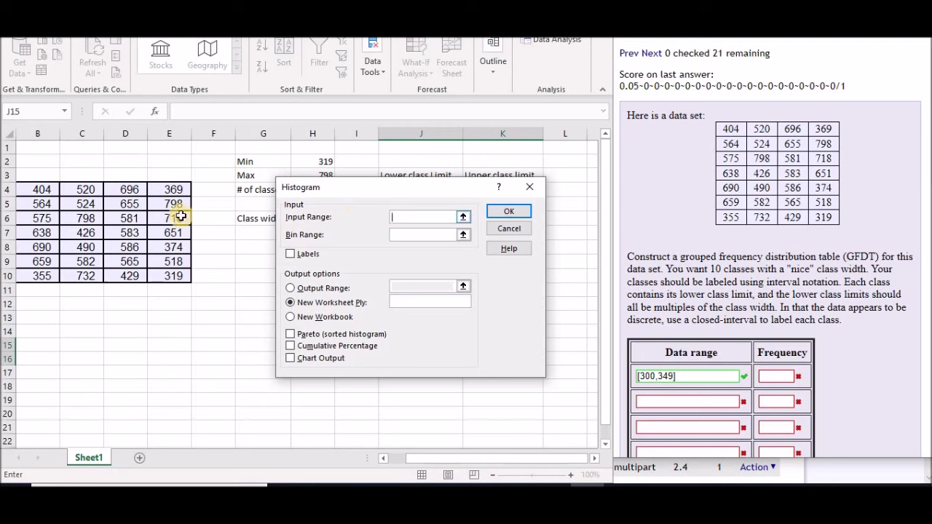
{"action": "left_click_drag", "start_coordinate": [34, 190], "coordinate": [156, 276]}
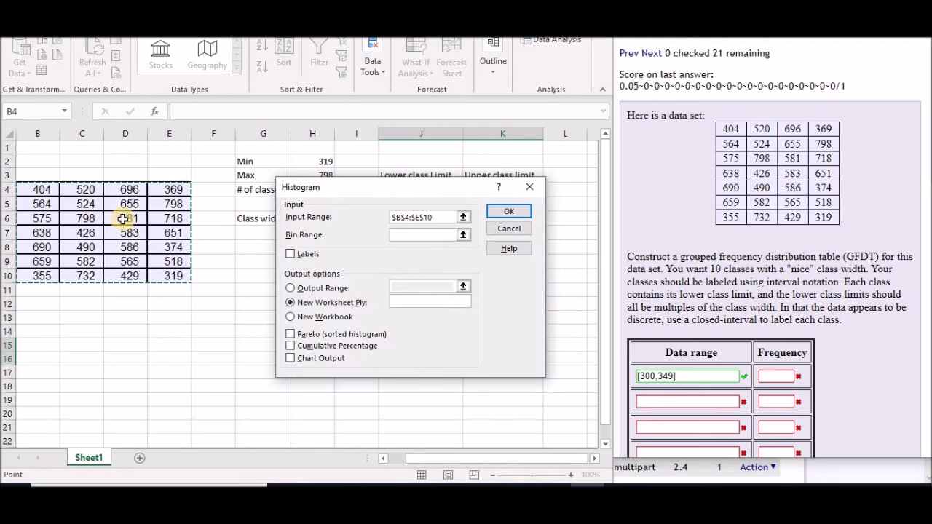
{"action": "left_click", "coordinate": [408, 236]}
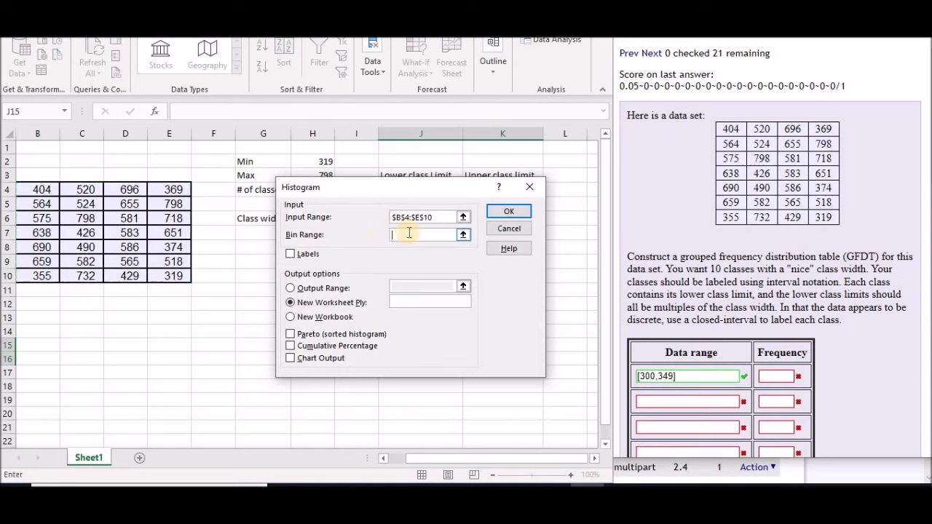
{"action": "left_click_drag", "start_coordinate": [447, 187], "coordinate": [304, 193]}
{"action": "left_click_drag", "start_coordinate": [519, 191], "coordinate": [525, 314]}
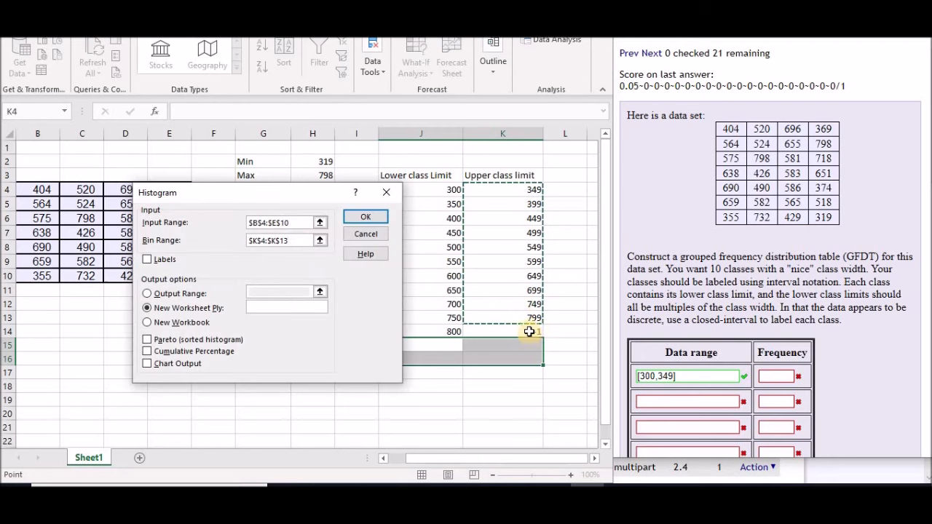
Set the histogram's output range to cell H19, include the chart output and generate the result
{"action": "left_click", "coordinate": [147, 294]}
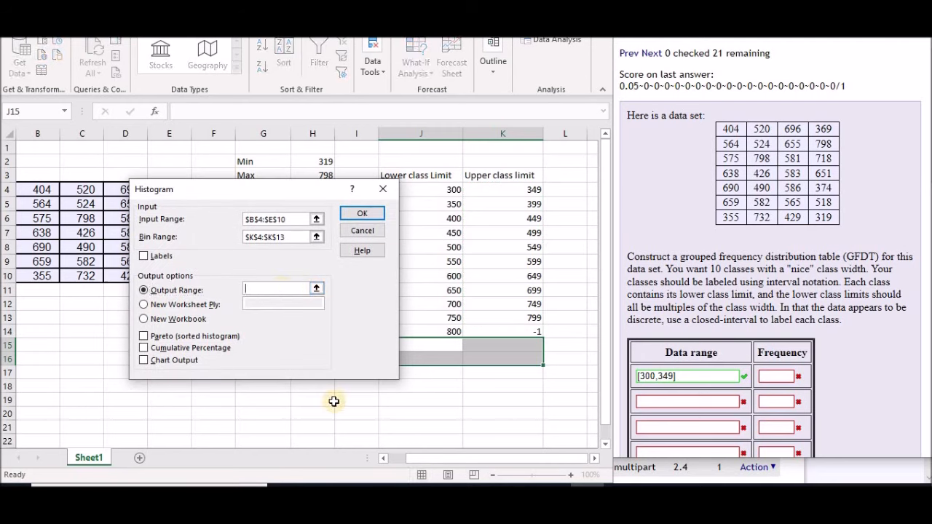
{"action": "left_click", "coordinate": [322, 401]}
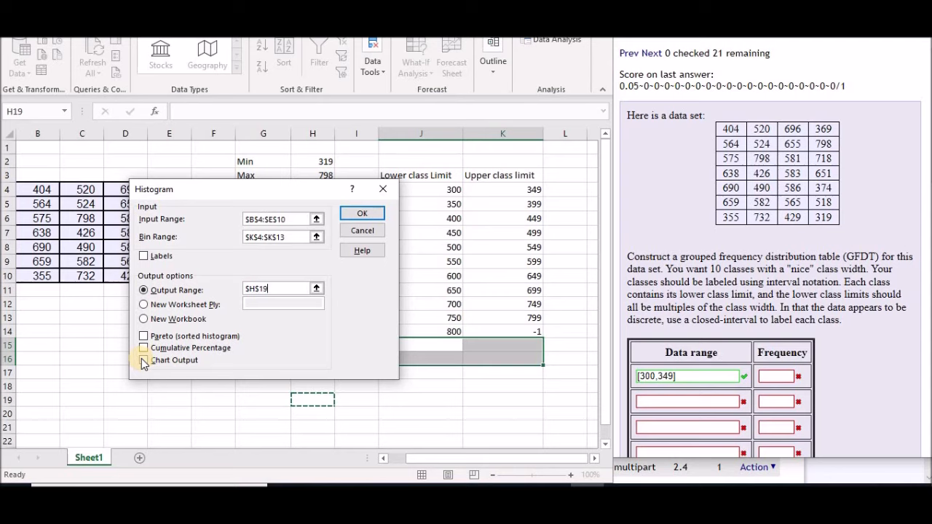
{"action": "left_click", "coordinate": [143, 360]}
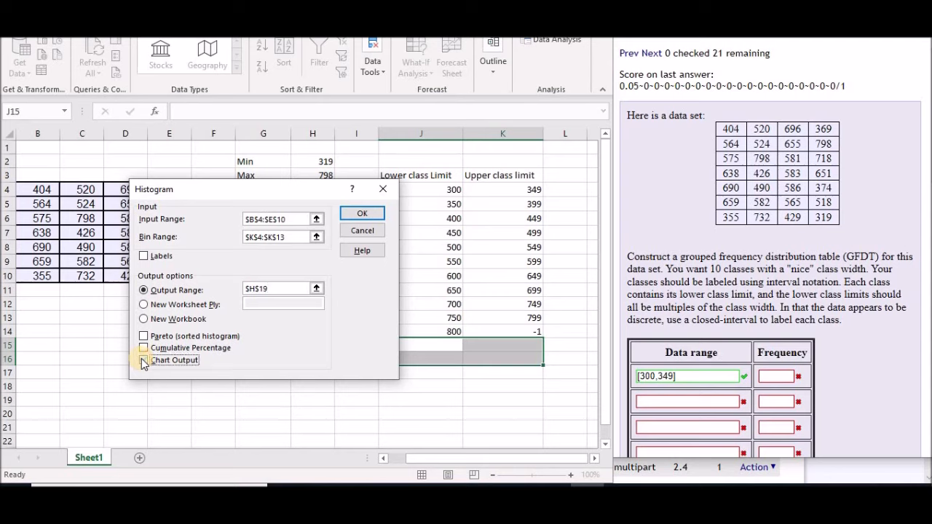
{"action": "left_click", "coordinate": [365, 217]}
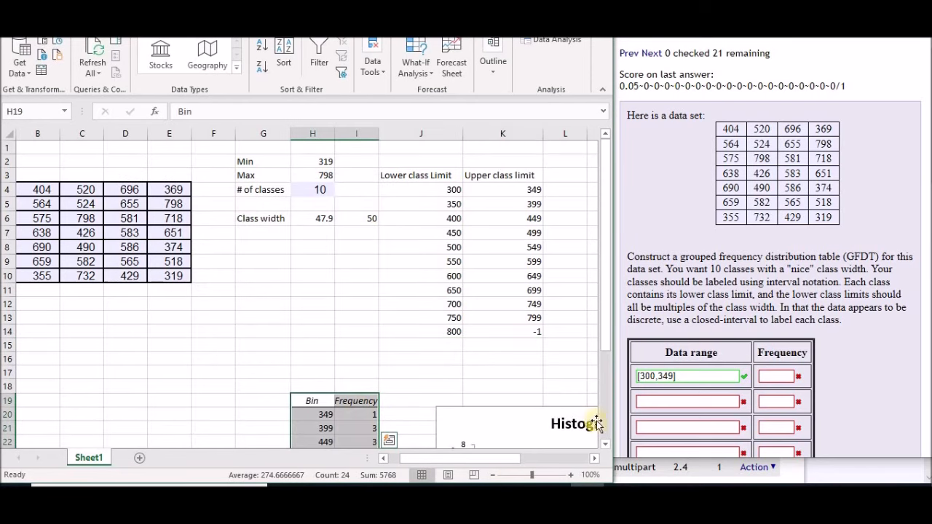
Enter the frequencies 1, 3 and 3 for the first three classes in the homework table and submit them
{"action": "left_click_drag", "start_coordinate": [608, 322], "coordinate": [609, 409]}
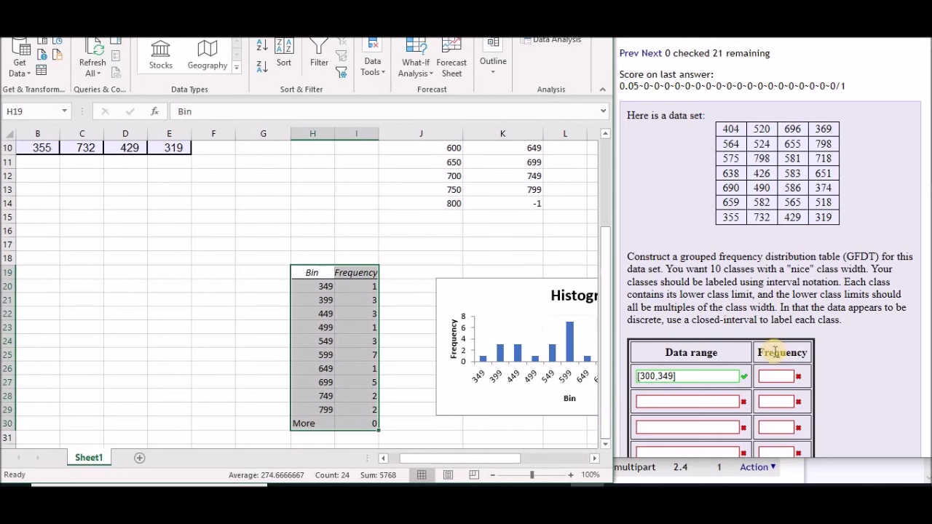
{"action": "left_click", "coordinate": [773, 376]}
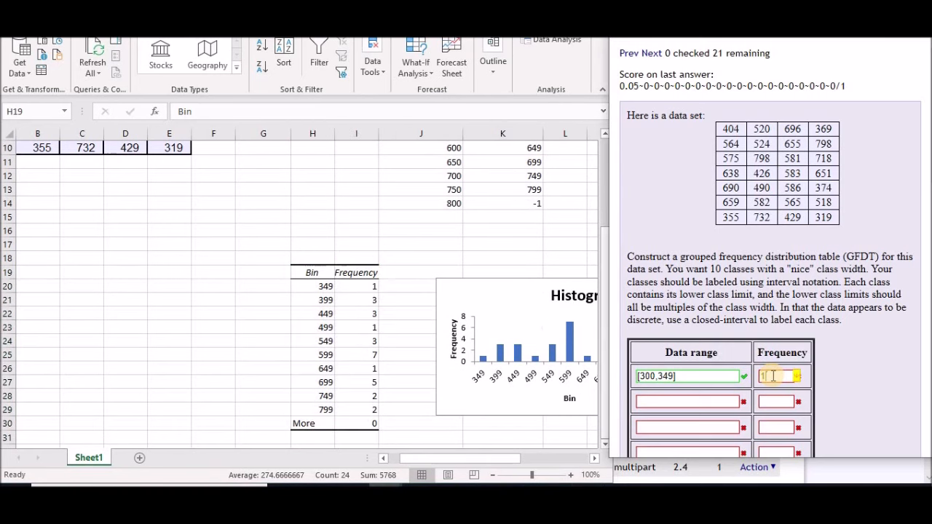
{"action": "key", "text": "Return"}
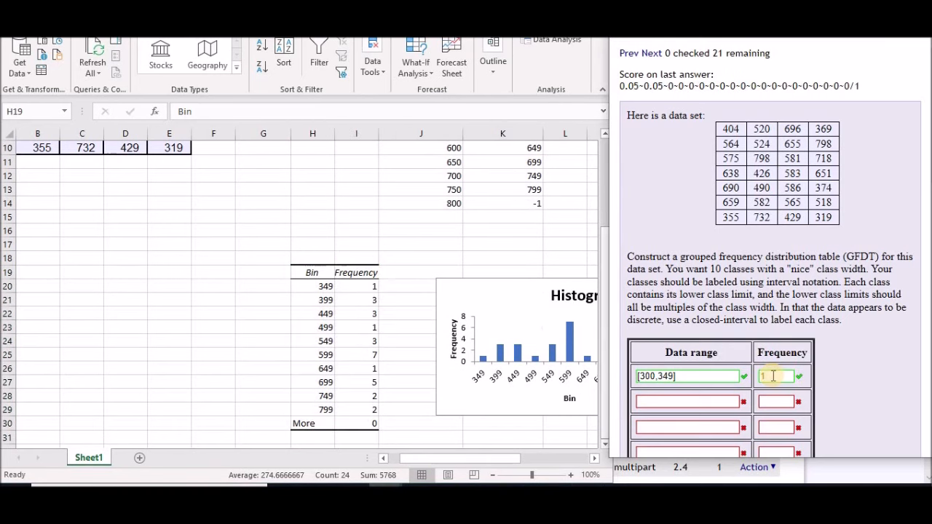
{"action": "left_click", "coordinate": [769, 402]}
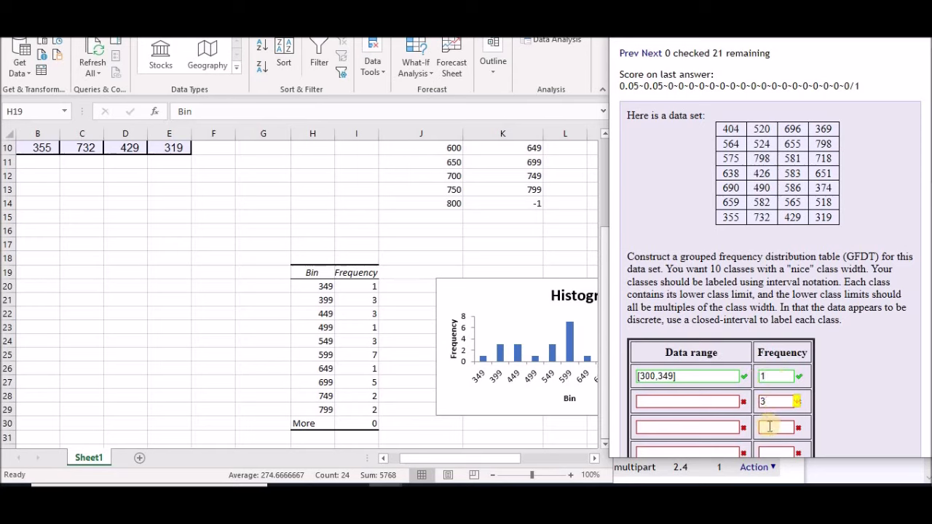
{"action": "left_click", "coordinate": [769, 427]}
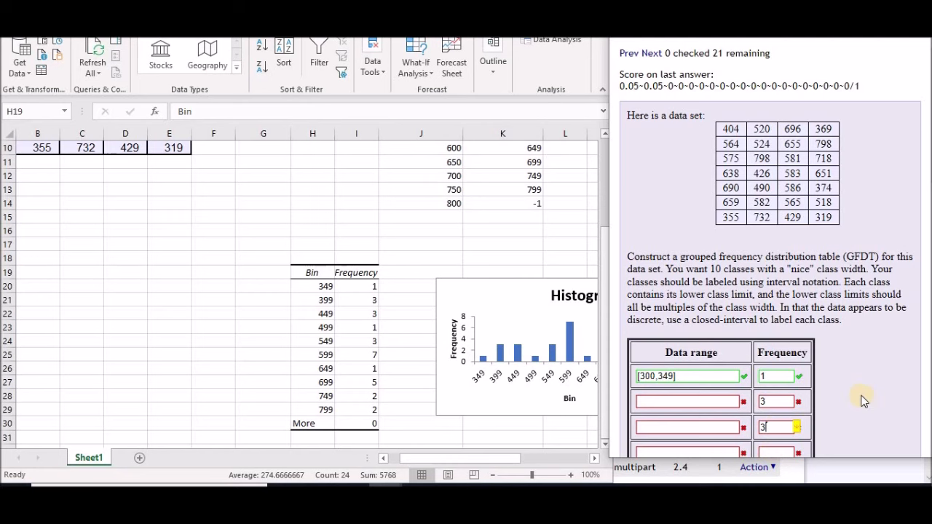
{"action": "key", "text": "Return"}
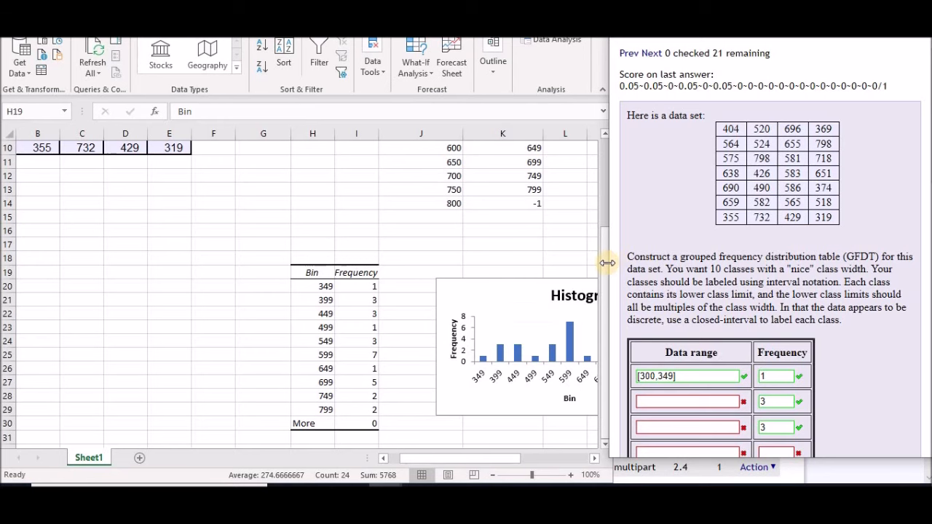
{"action": "left_click_drag", "start_coordinate": [604, 240], "coordinate": [605, 150]}
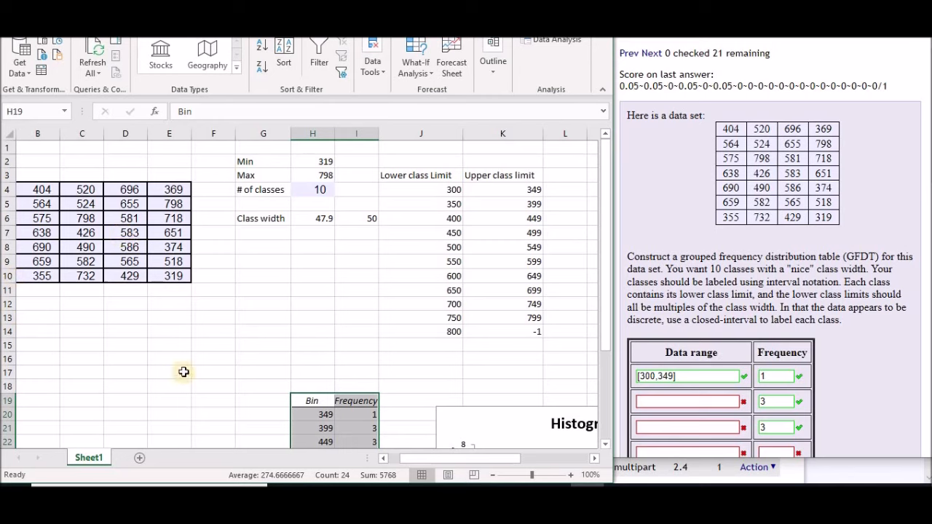